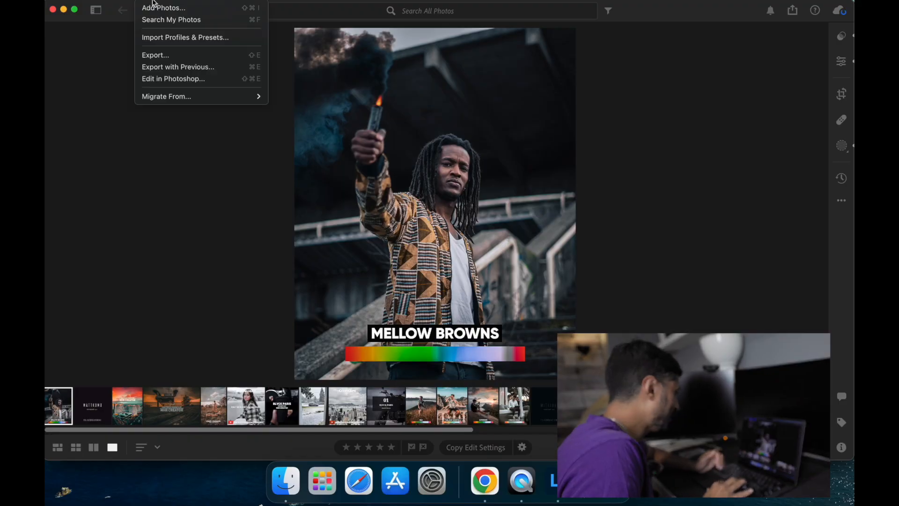
# Import all the DNG photos from the 001_0001 folder on the Desktop.
pyautogui.click(159, 10)
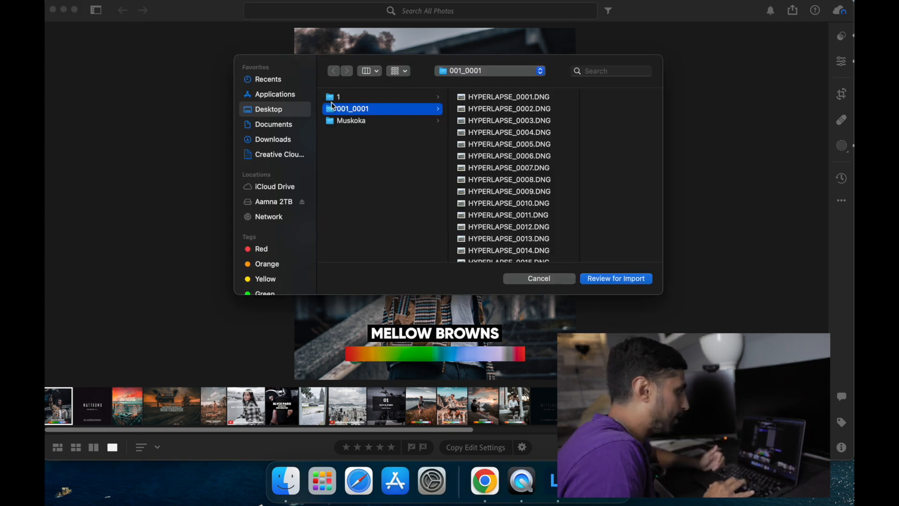
pyautogui.click(493, 97)
pyautogui.click(357, 110)
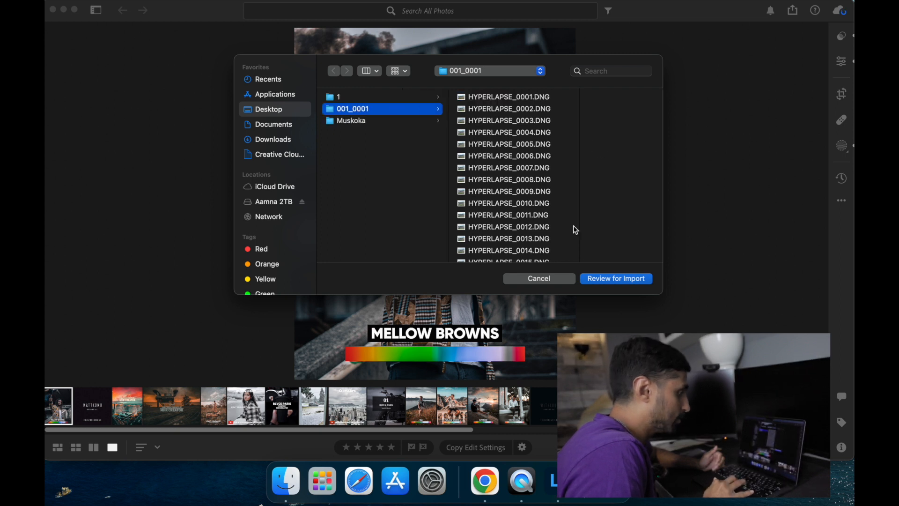
pyautogui.click(616, 278)
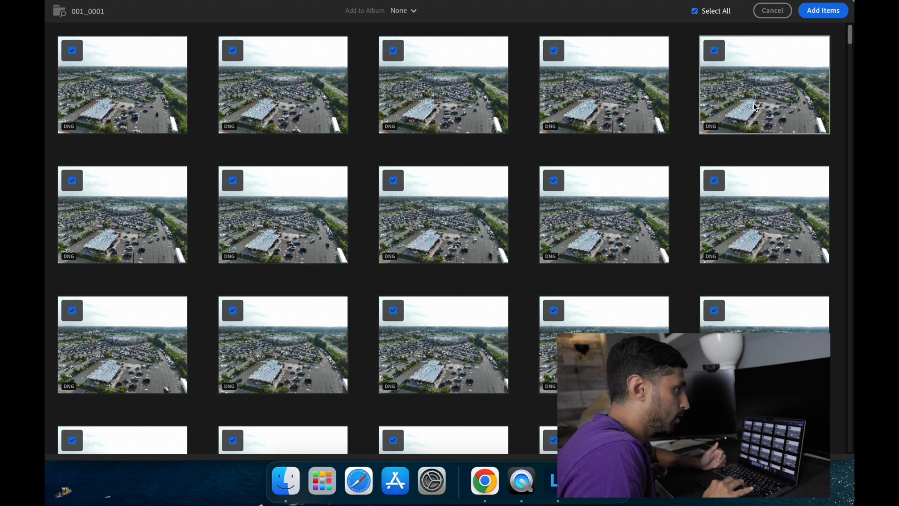
pyautogui.click(815, 13)
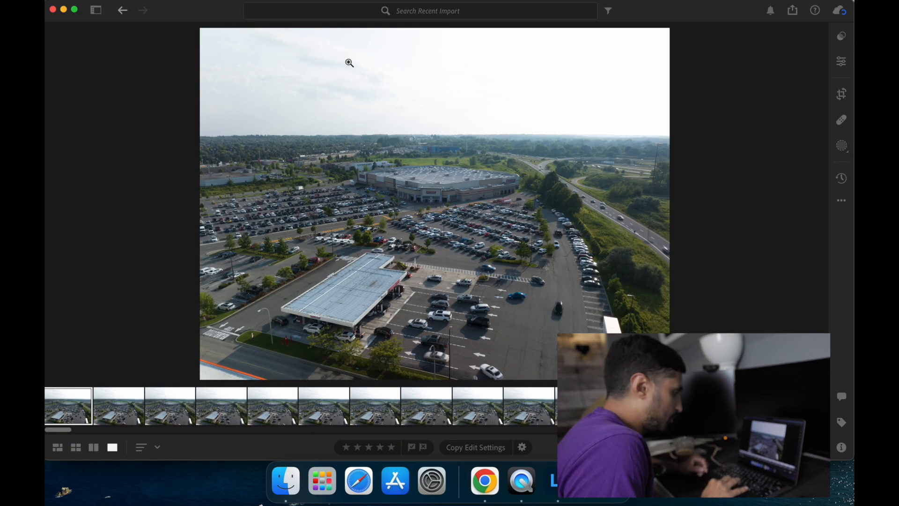
# On the last photo of the imported sequence, set Highlights to -51, Shadows to +22, Whites to -22 and Blacks to +10.
pyautogui.moveTo(60, 429); pyautogui.dragTo(679, 429)
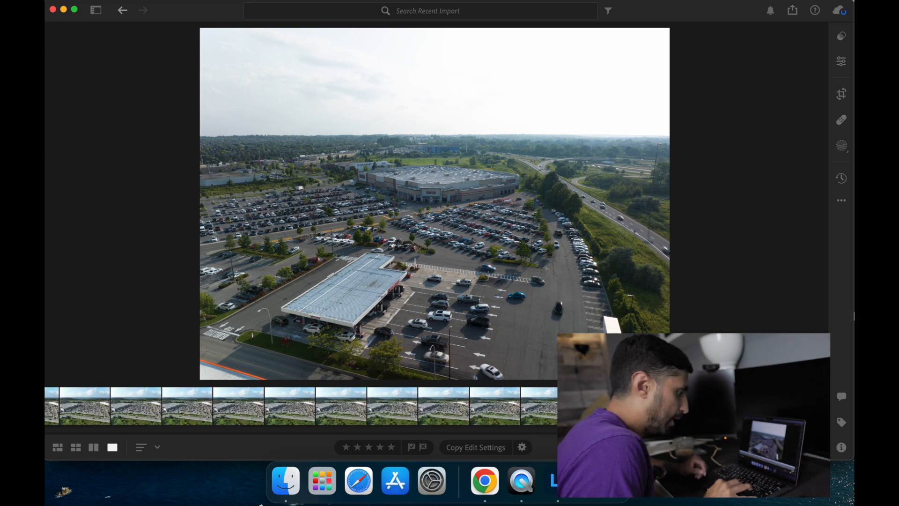
pyautogui.press('Right')
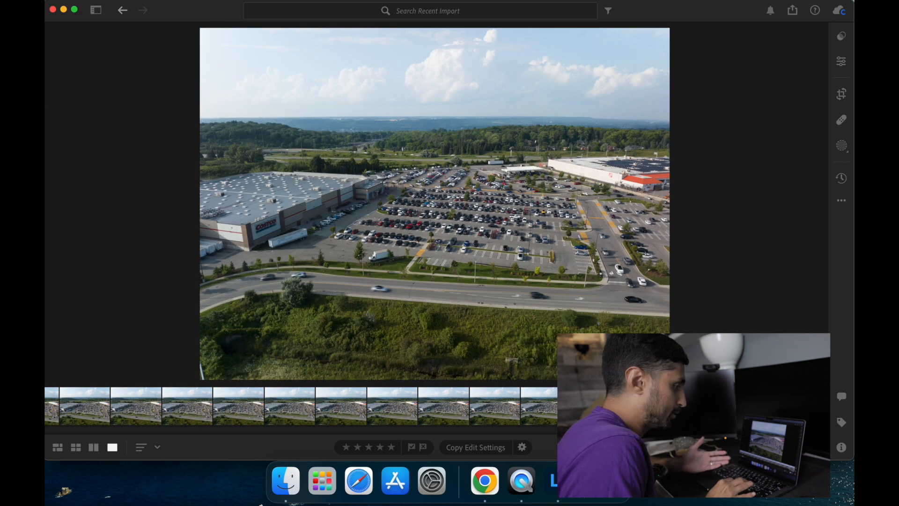
pyautogui.click(842, 61)
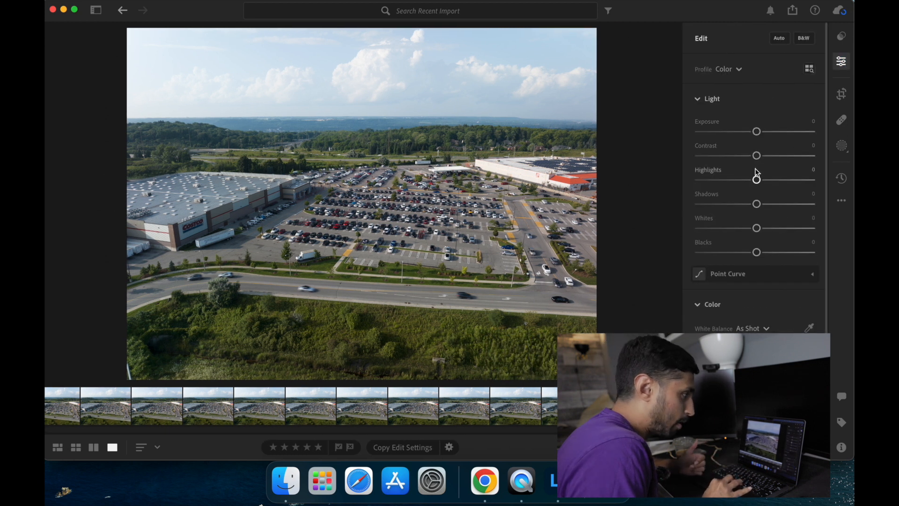
pyautogui.moveTo(758, 206); pyautogui.dragTo(668, 198)
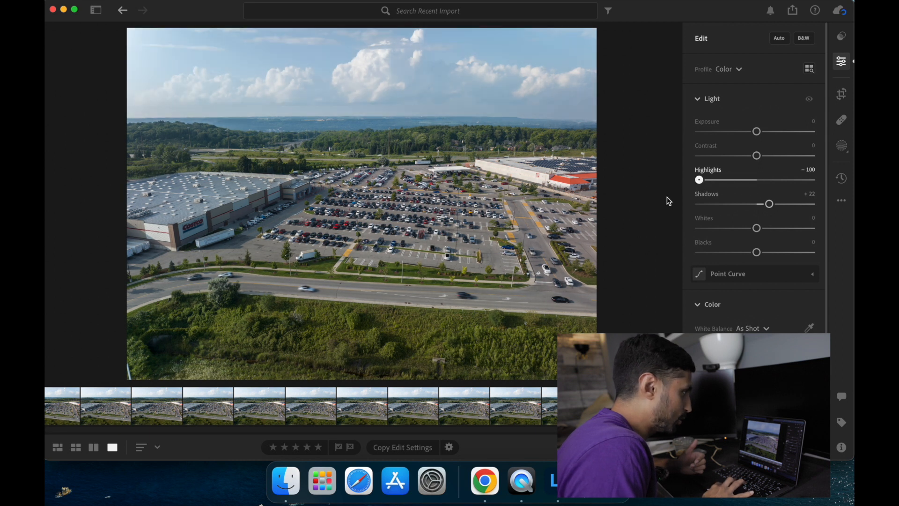
pyautogui.click(723, 180)
pyautogui.moveTo(723, 180); pyautogui.dragTo(727, 193)
pyautogui.moveTo(757, 229); pyautogui.dragTo(743, 230)
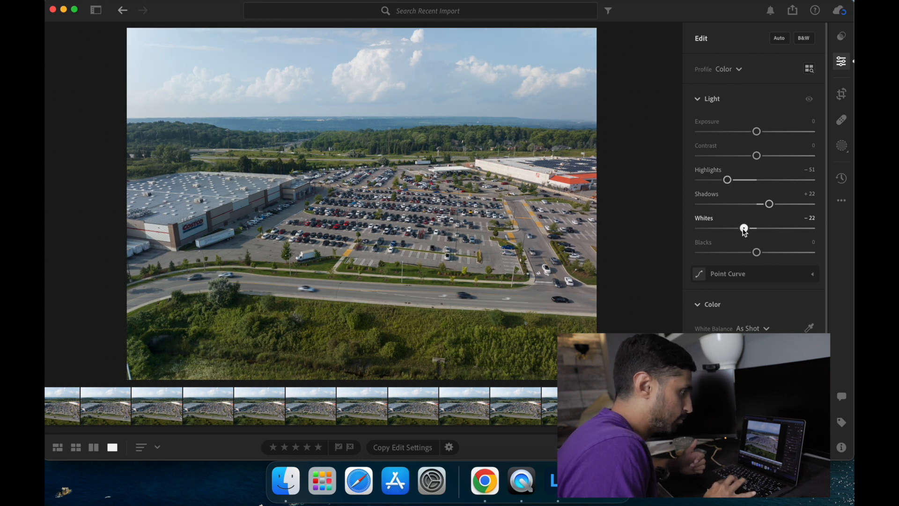
pyautogui.moveTo(756, 253); pyautogui.dragTo(761, 271)
# Set the photo's colour temperature to 5,113 and its vibrance to +8.
pyautogui.scroll(-3, 758, 255)
pyautogui.scroll(-2, 745, 295)
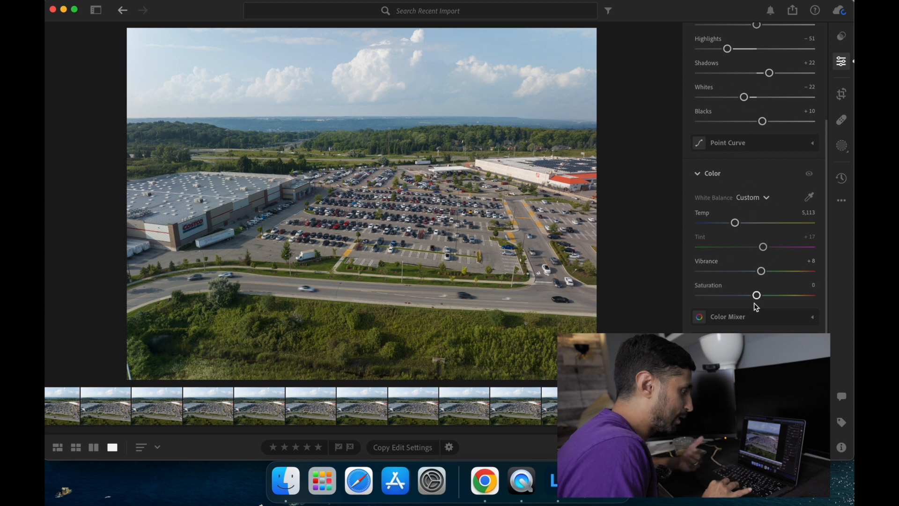
pyautogui.scroll(-1, 763, 284)
pyautogui.scroll(-2, 764, 284)
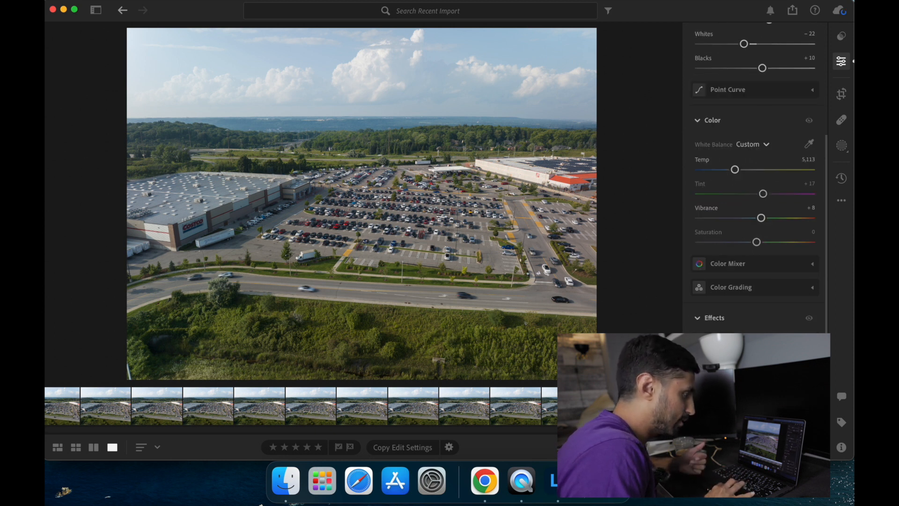
# Set the photo's contrast to +16 and exposure to +0.16, and compare the result with the original.
pyautogui.scroll(8, 702, 323)
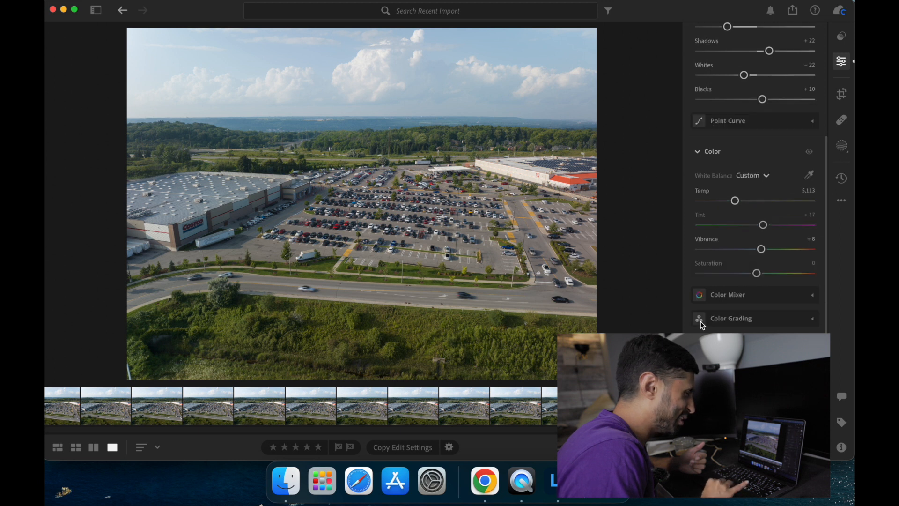
pyautogui.moveTo(757, 156); pyautogui.dragTo(769, 167)
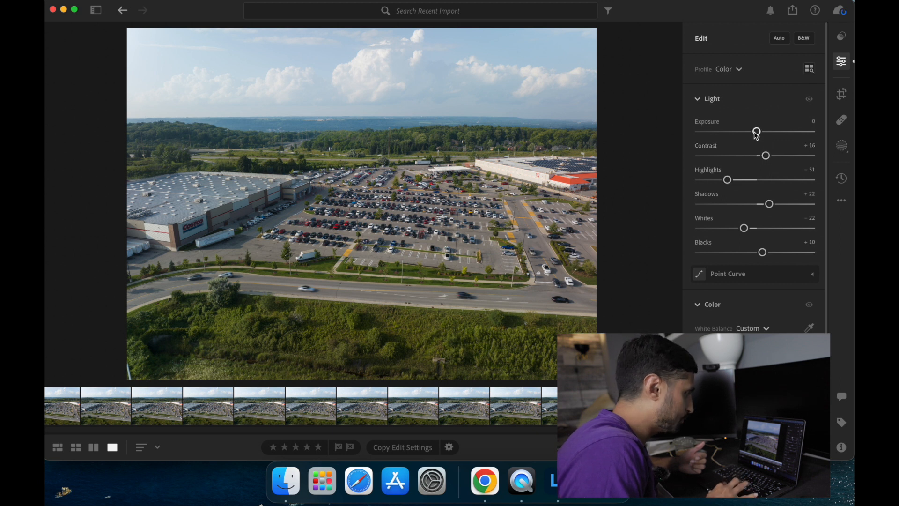
pyautogui.moveTo(757, 132); pyautogui.dragTo(759, 134)
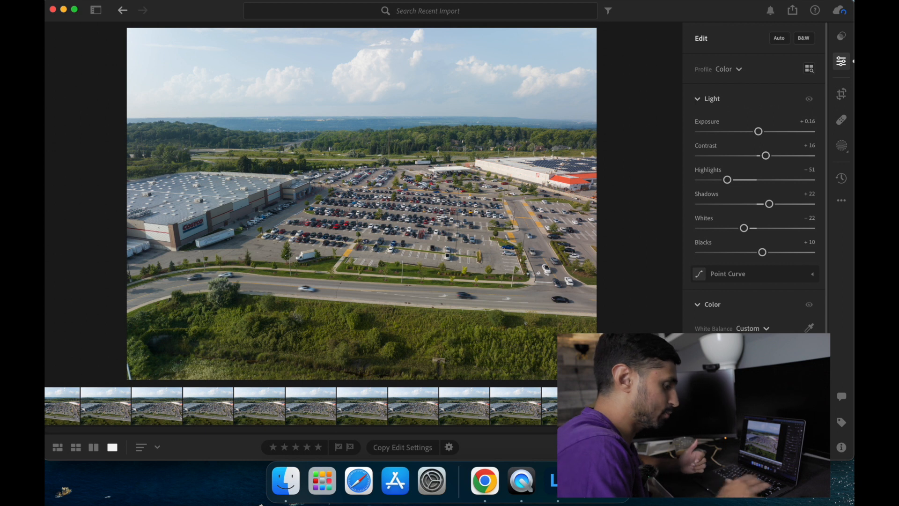
pyautogui.press('\\')
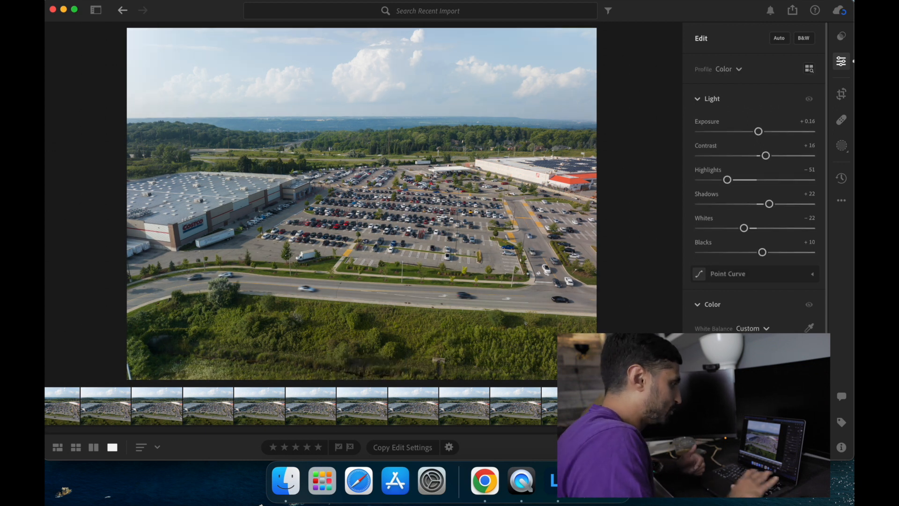
pyautogui.press('\\')
# Copy the edited photo's settings and paste them onto all 450 photos of the sequence.
pyautogui.click(842, 62)
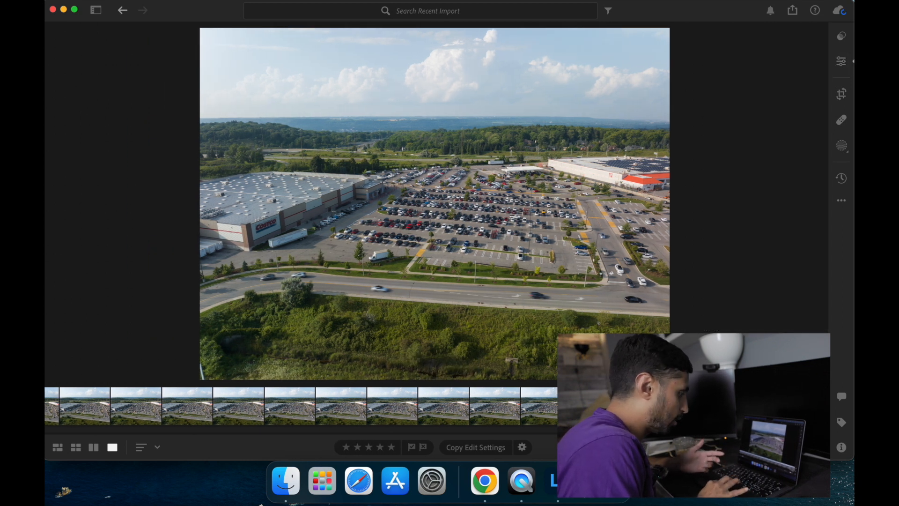
pyautogui.click(478, 448)
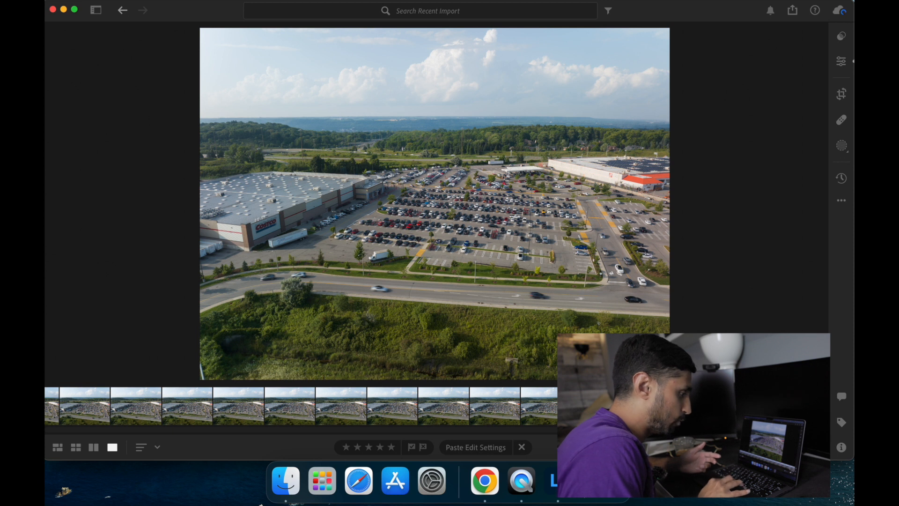
pyautogui.scroll(5, 69, 423)
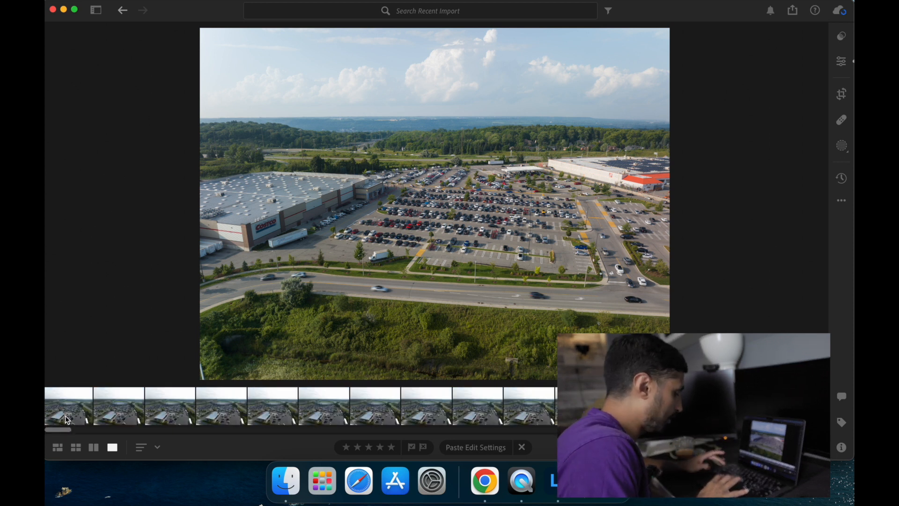
pyautogui.press('super+a')
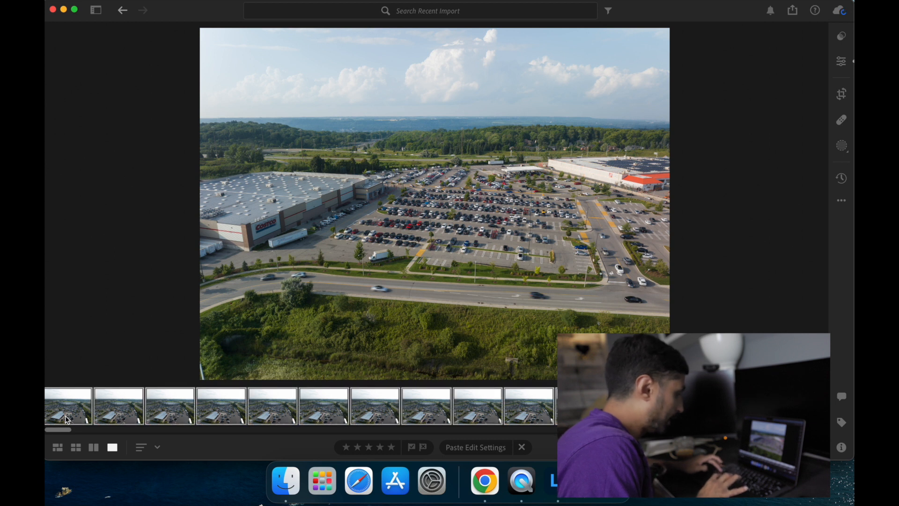
pyautogui.click(473, 450)
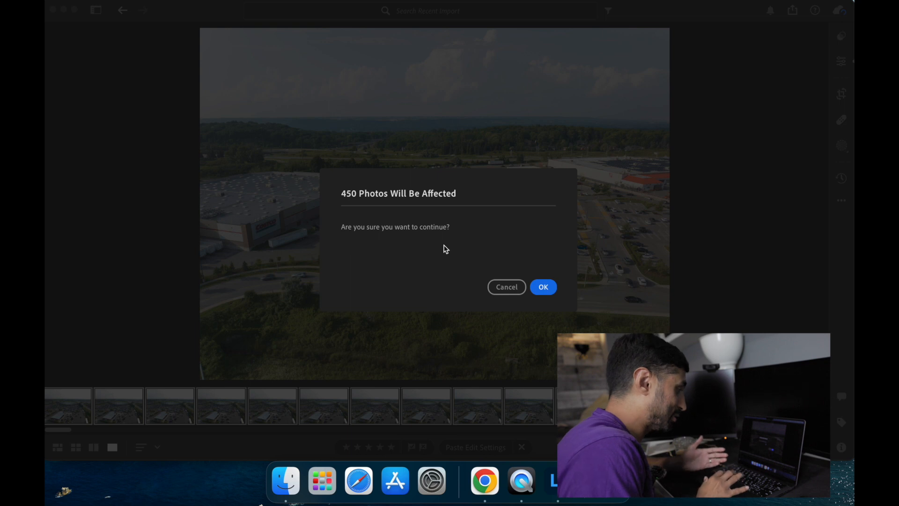
pyautogui.click(541, 289)
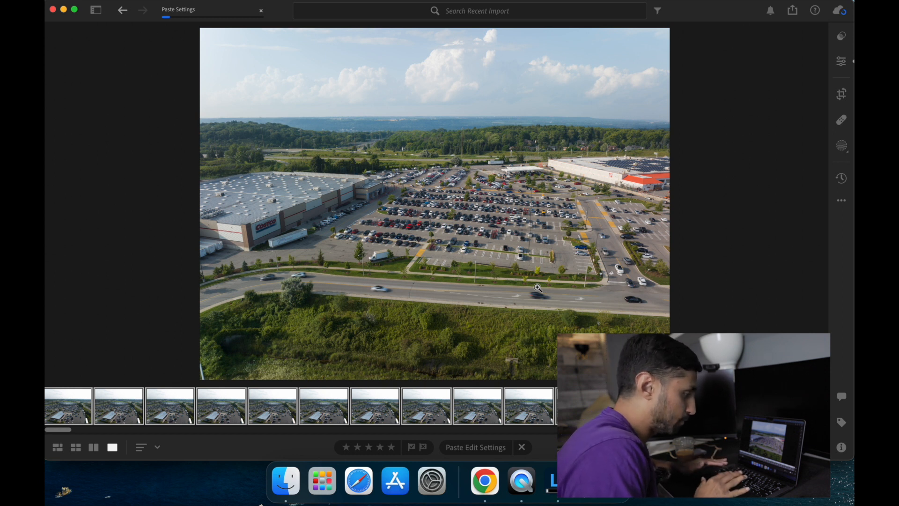
# Open the export settings for all 450 photos, using JPG as the image type and Full Size as the dimensions.
pyautogui.rightClick(69, 409)
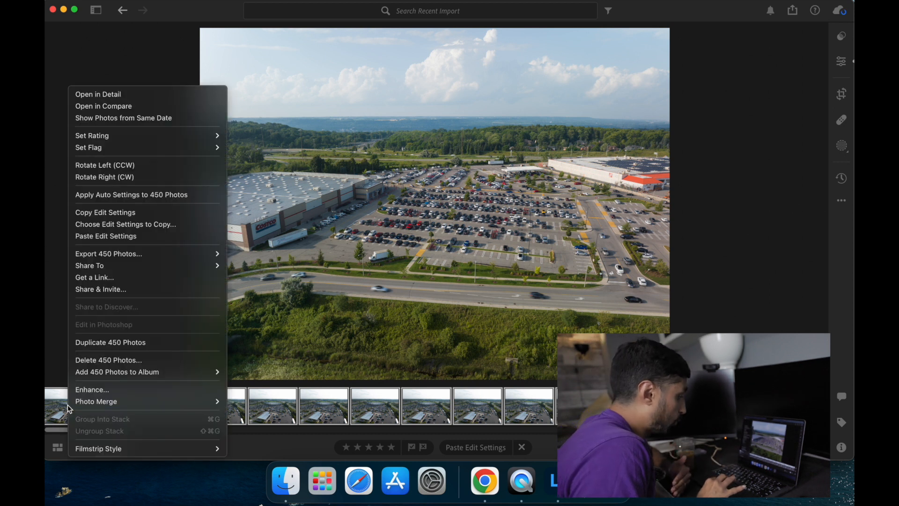
pyautogui.moveTo(142, 255)
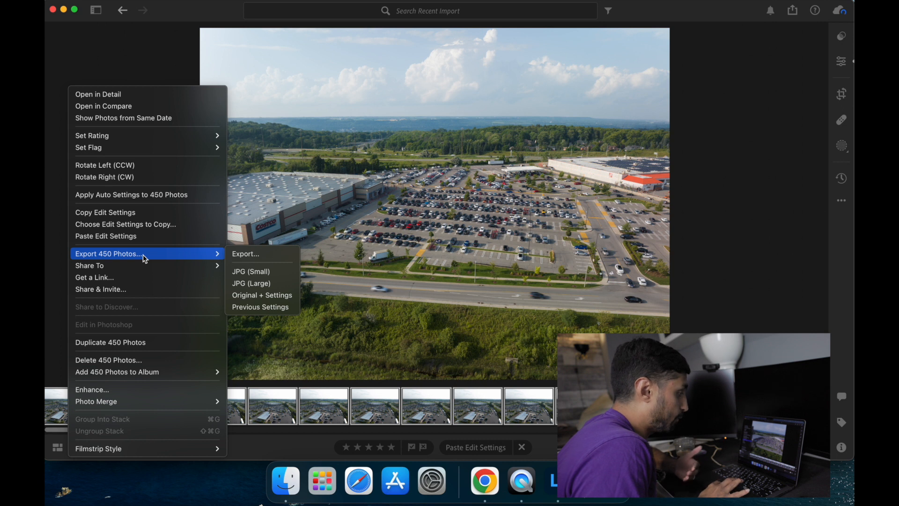
pyautogui.click(241, 255)
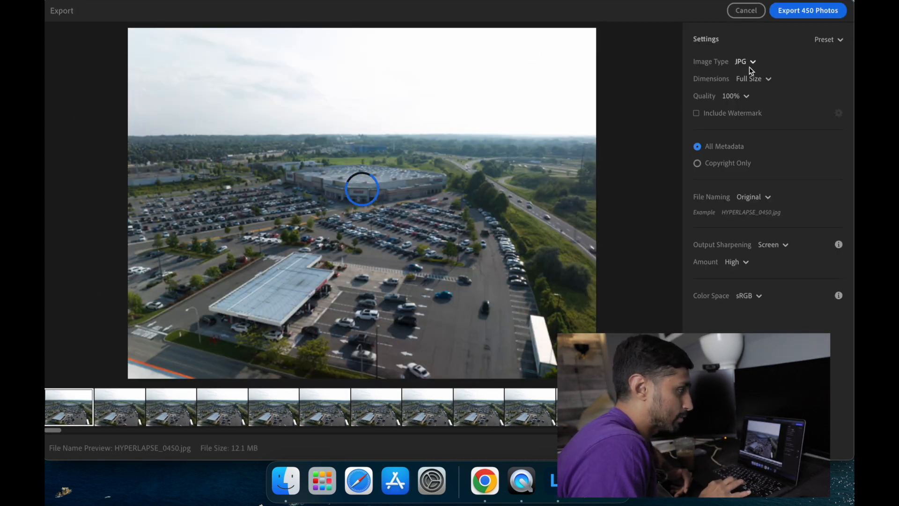
pyautogui.click(753, 63)
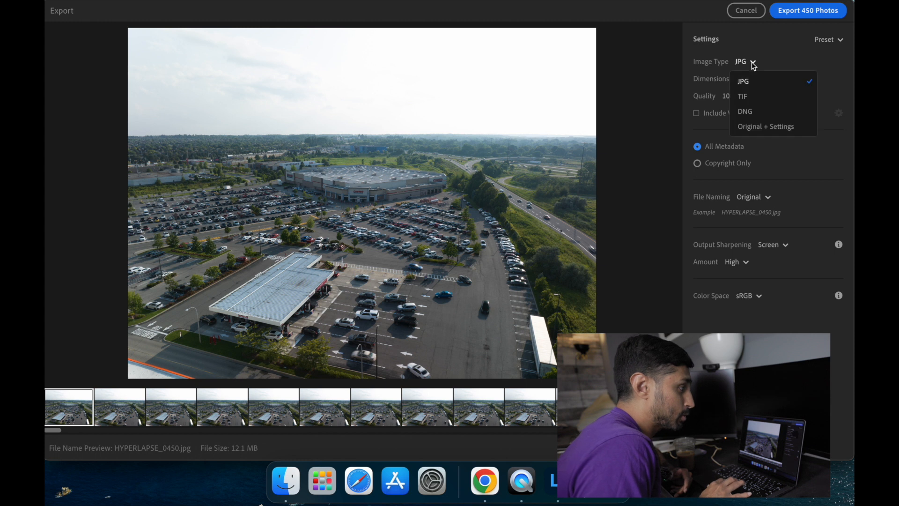
pyautogui.click(780, 64)
pyautogui.click(770, 79)
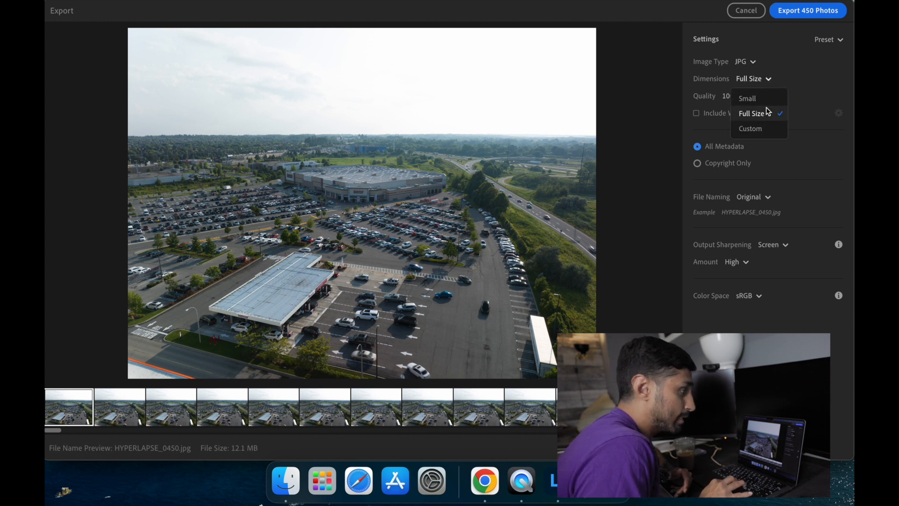
pyautogui.click(820, 82)
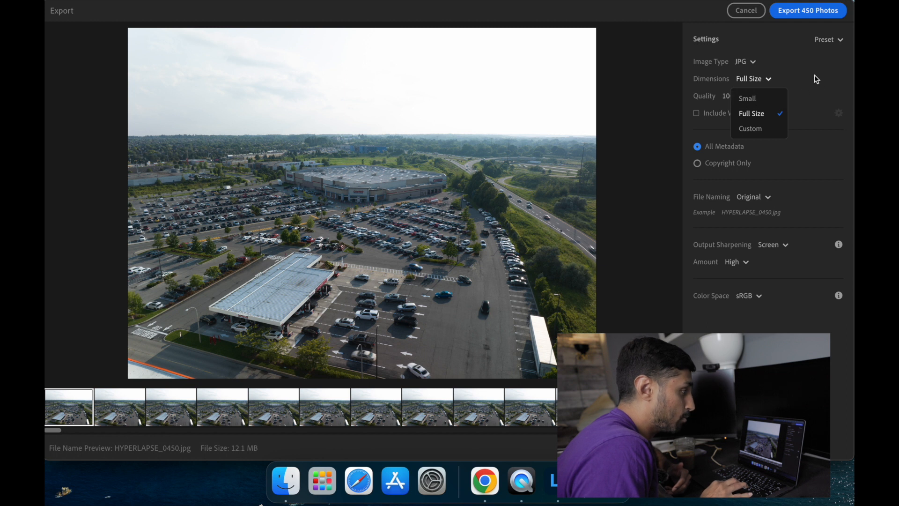
pyautogui.click(816, 80)
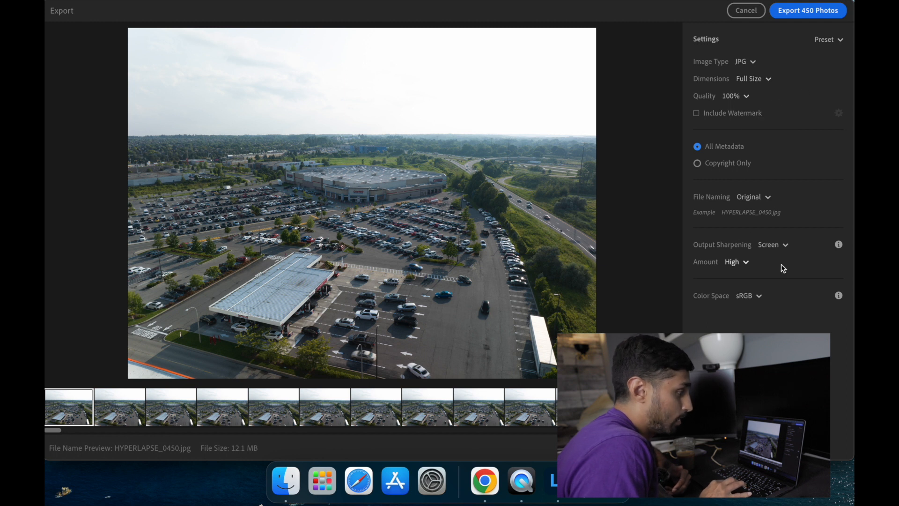
# Keep the export's output sharpening at Screen and its amount at High.
pyautogui.click(785, 246)
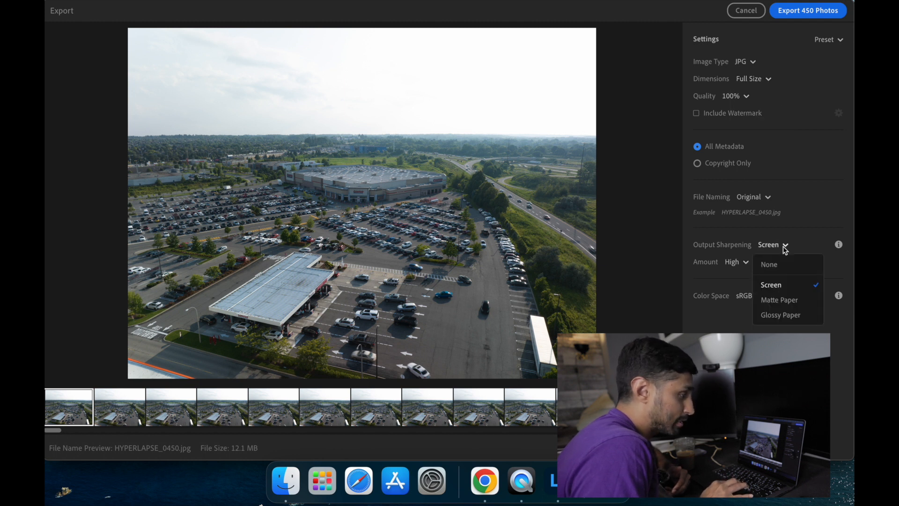
pyautogui.click(788, 286)
pyautogui.click(747, 262)
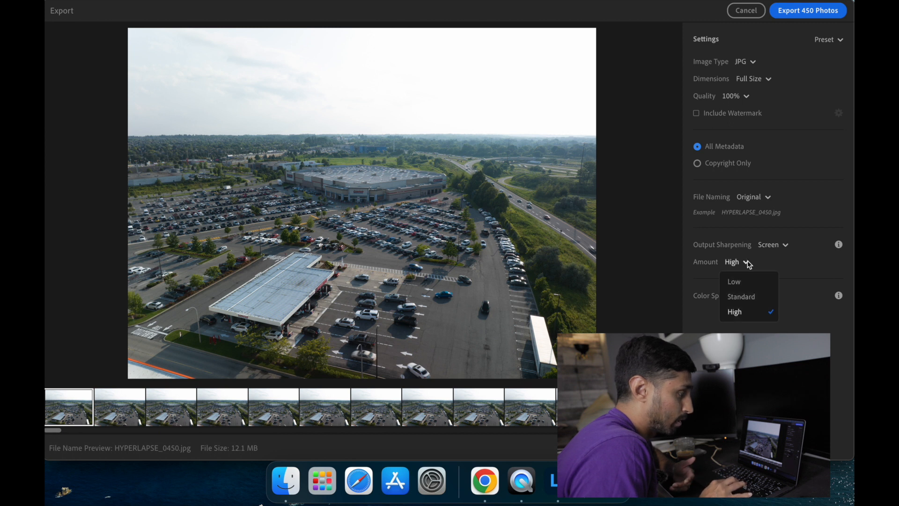
pyautogui.click(777, 263)
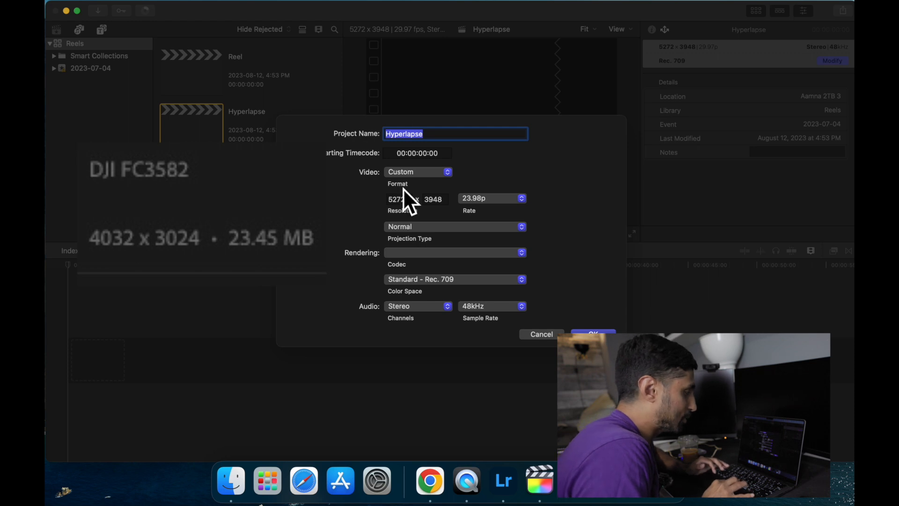
# Switch to Final Cut Pro and give the Hyperlapse project a Custom video format with a 29.97p frame rate.
pyautogui.click(424, 174)
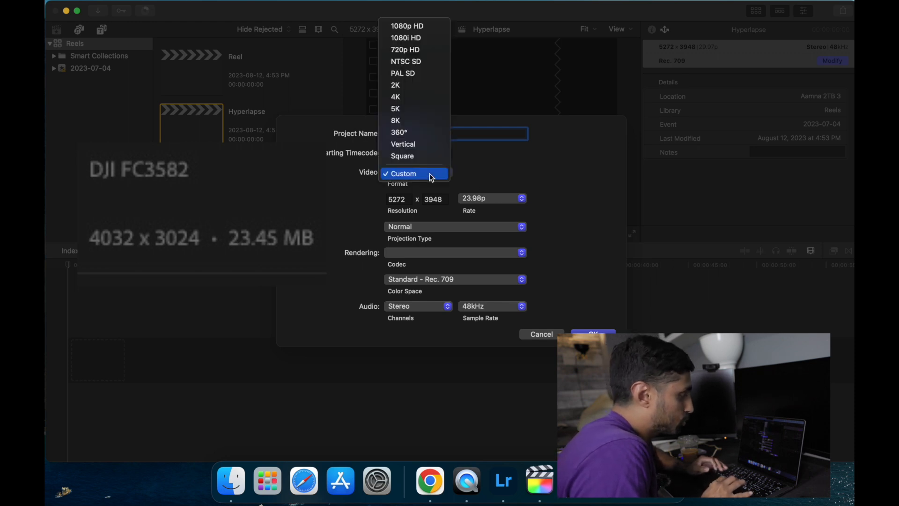
pyautogui.click(427, 175)
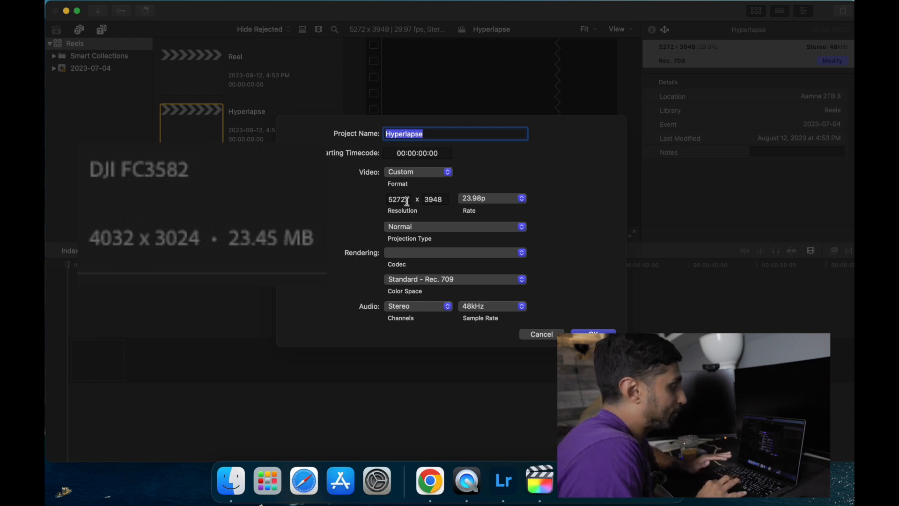
pyautogui.click(526, 202)
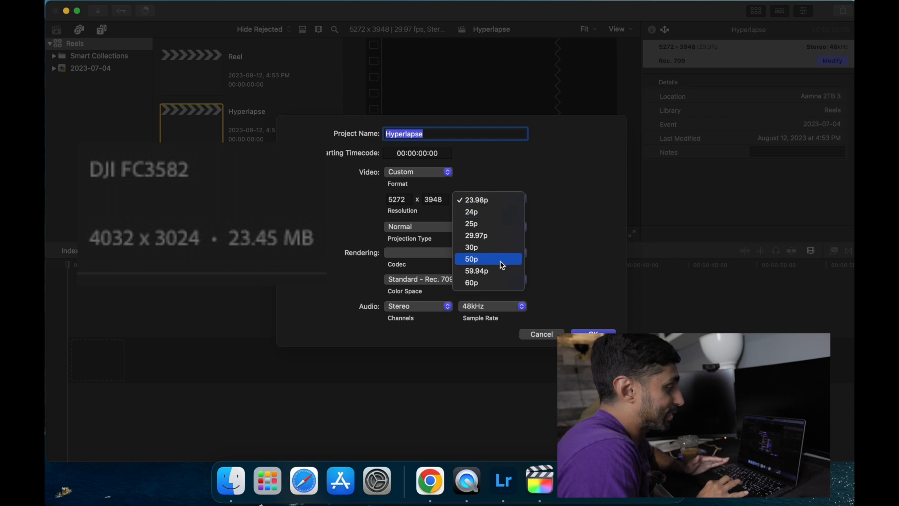
pyautogui.click(501, 237)
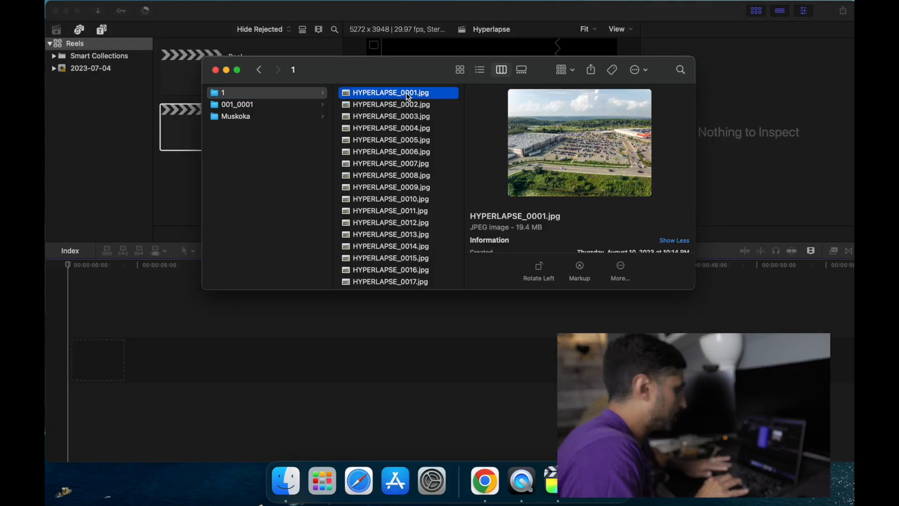
# Select all the hyperlapse JPGs in folder 1 and add them to the start of the Hyperlapse project's timeline.
pyautogui.press('super+a')
pyautogui.scroll(20, 408, 97)
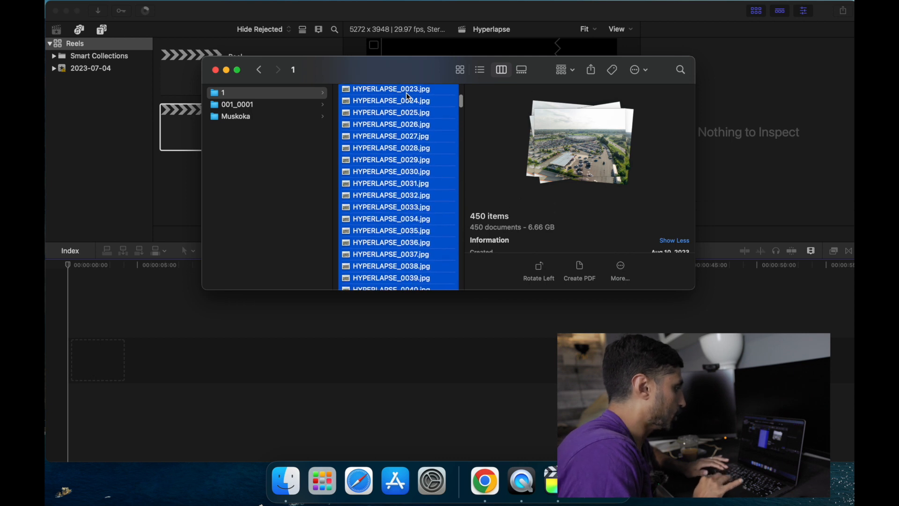
pyautogui.scroll(5, 409, 97)
pyautogui.moveTo(383, 93); pyautogui.dragTo(89, 363)
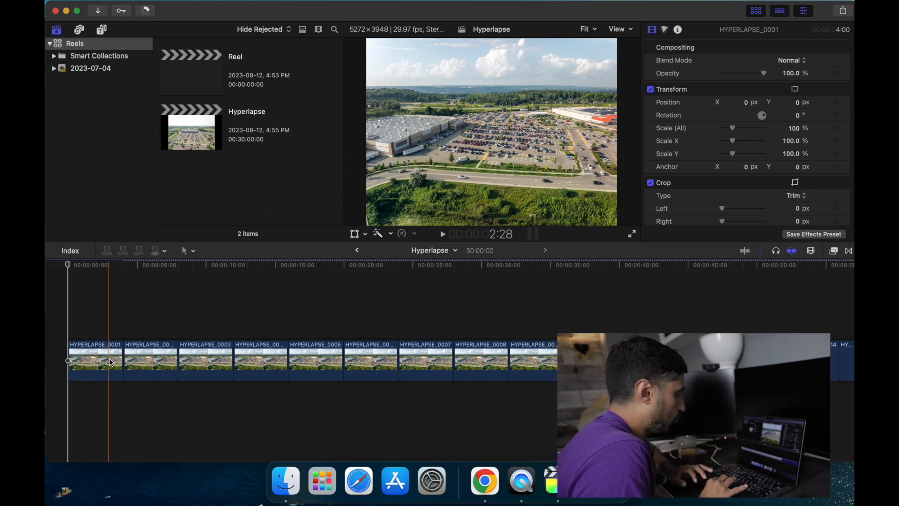
# Combine all the photos in the Hyperlapse timeline into one new compound clip, keeping the suggested name.
pyautogui.press('super+a')
pyautogui.rightClick(108, 358)
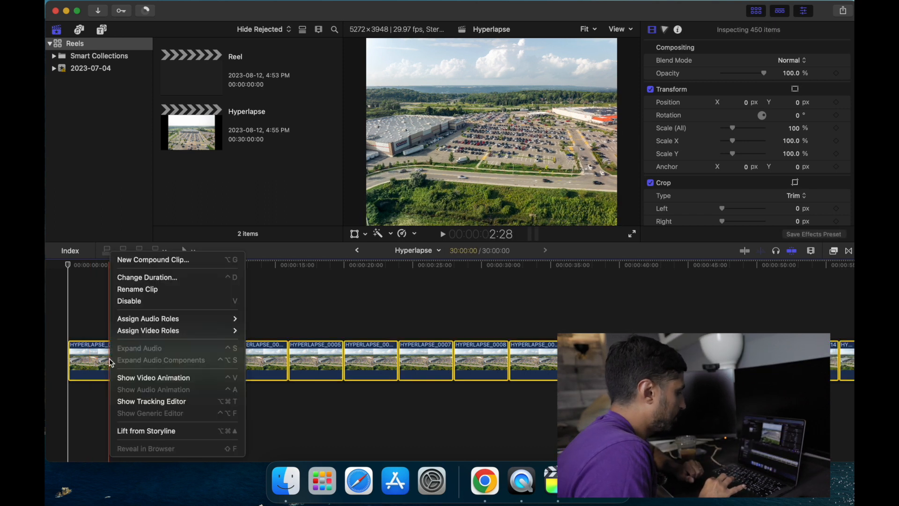
pyautogui.click(174, 260)
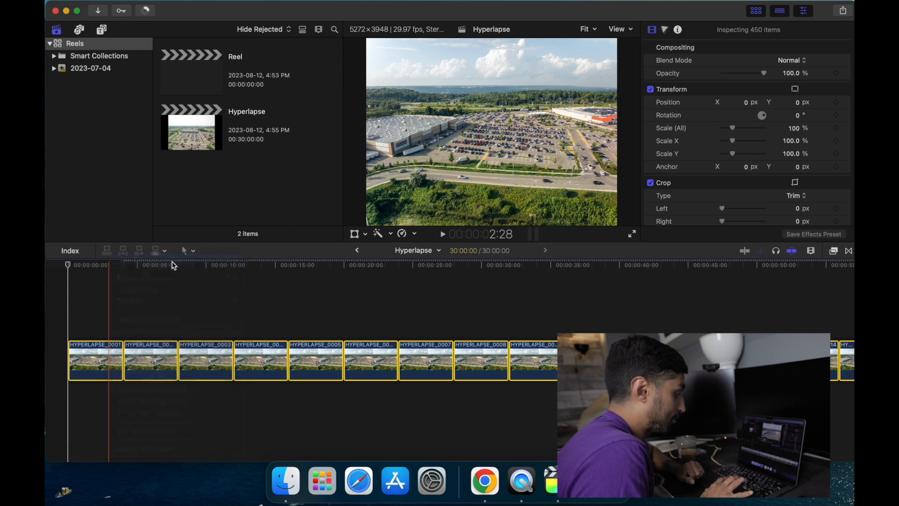
pyautogui.click(606, 256)
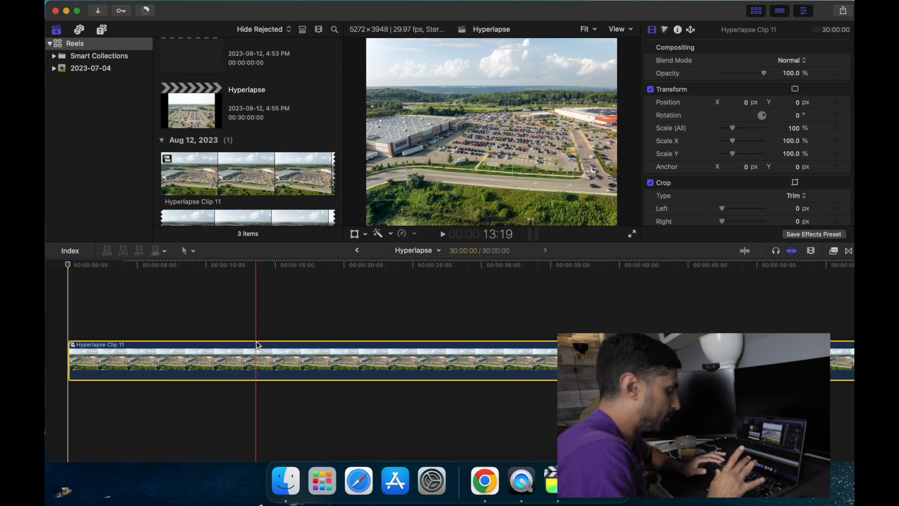
# Show the retiming controls on the compound clip in the timeline.
pyautogui.press('super+minus')
pyautogui.press('super+minus')
pyautogui.press('super+minus')
pyautogui.press('super+minus')
pyautogui.click(333, 357)
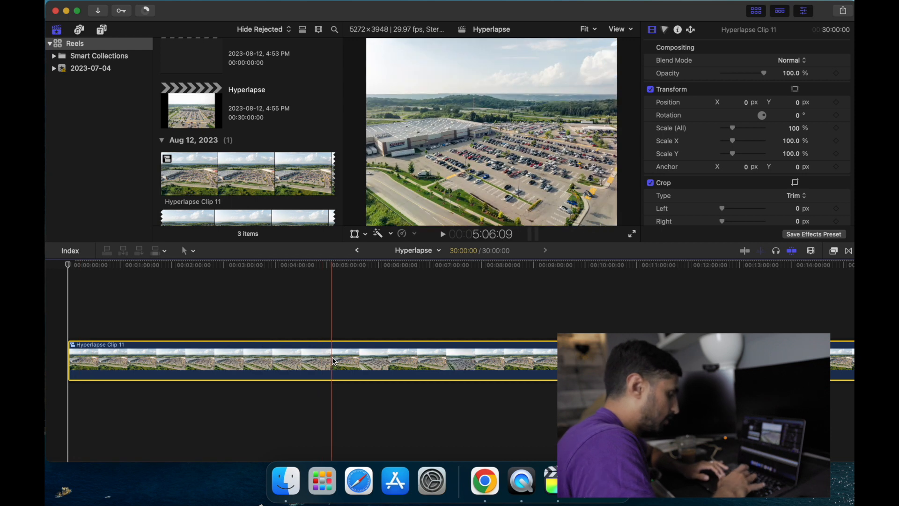
pyautogui.hotkey('ctrl', 'v')
pyautogui.press('super+minus')
pyautogui.press('super+minus')
pyautogui.press('super+minus')
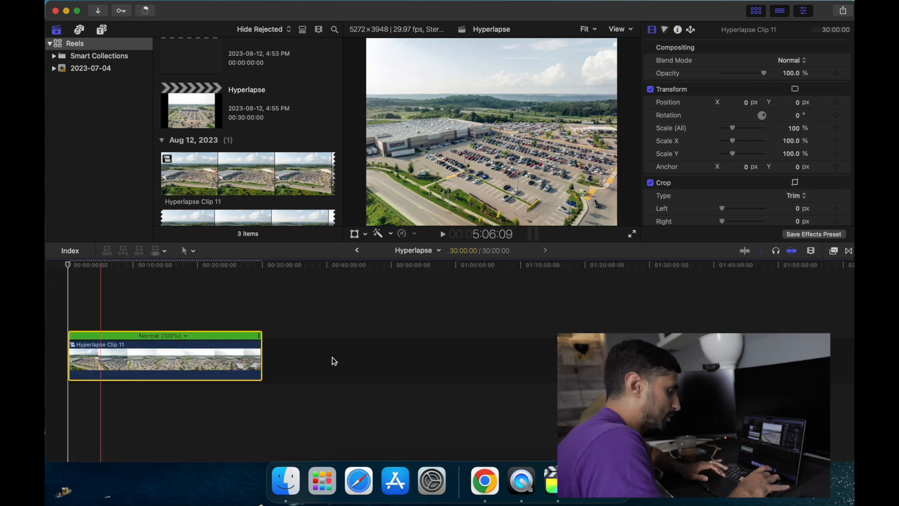
# Speed up the compound clip in two passes to about 1065%, shortening it to about 2 minutes 49 seconds.
pyautogui.press('End')
pyautogui.press('super+equal')
pyautogui.press('super+equal')
pyautogui.moveTo(745, 336); pyautogui.dragTo(156, 366)
pyautogui.press('super+equal')
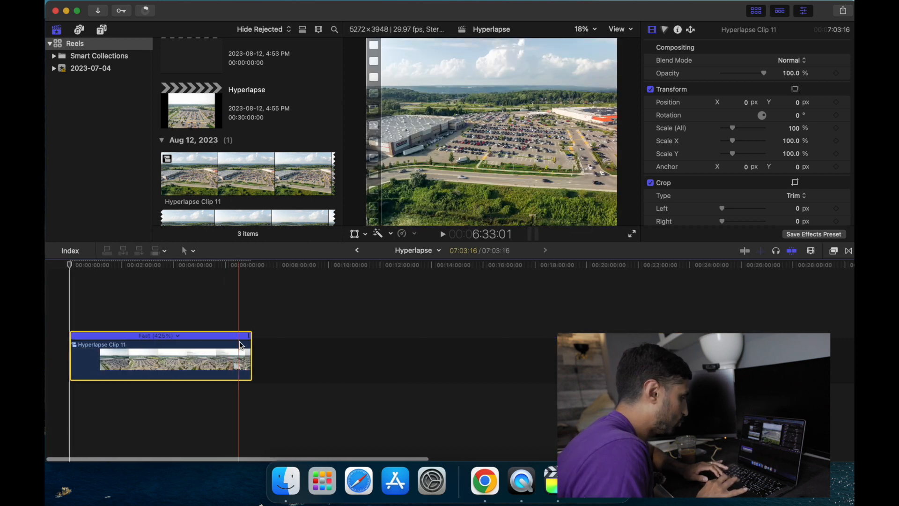
pyautogui.click(233, 356)
pyautogui.press('super+equal')
pyautogui.hotkey('shift', 'z')
pyautogui.press('End')
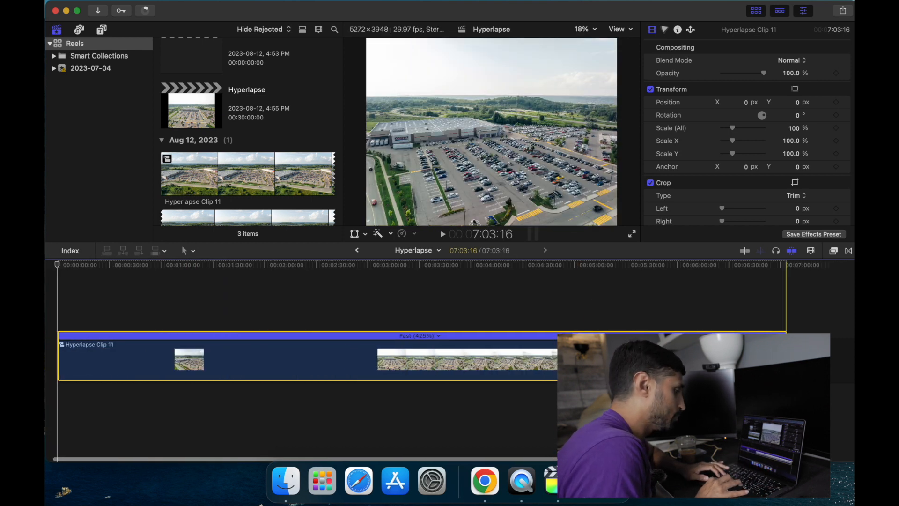
pyautogui.moveTo(784, 335); pyautogui.dragTo(348, 337)
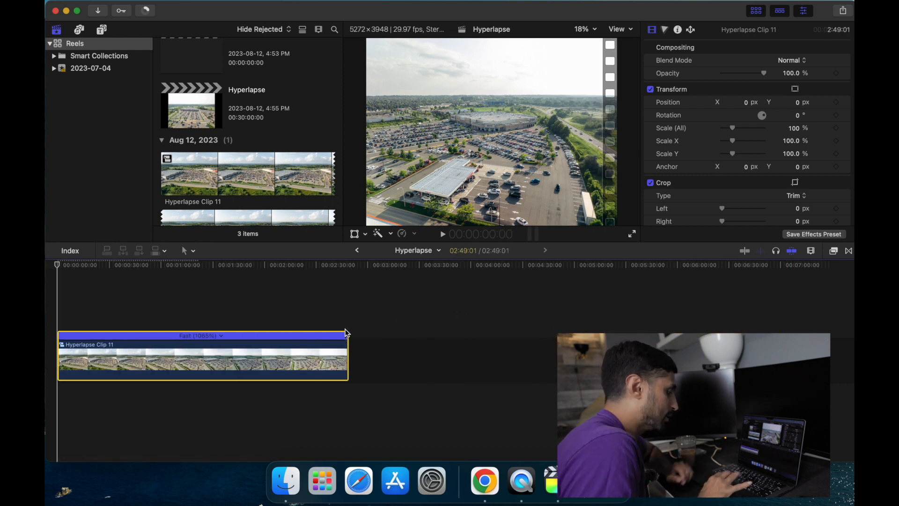
# Retime the compound clip further to a duration of 16:00 at about 11234% and play back its beginning.
pyautogui.press('super+equal')
pyautogui.press('super+equal')
pyautogui.moveTo(724, 336); pyautogui.dragTo(379, 314)
pyautogui.moveTo(283, 319); pyautogui.dragTo(175, 341)
pyautogui.hotkey('shift', 'z')
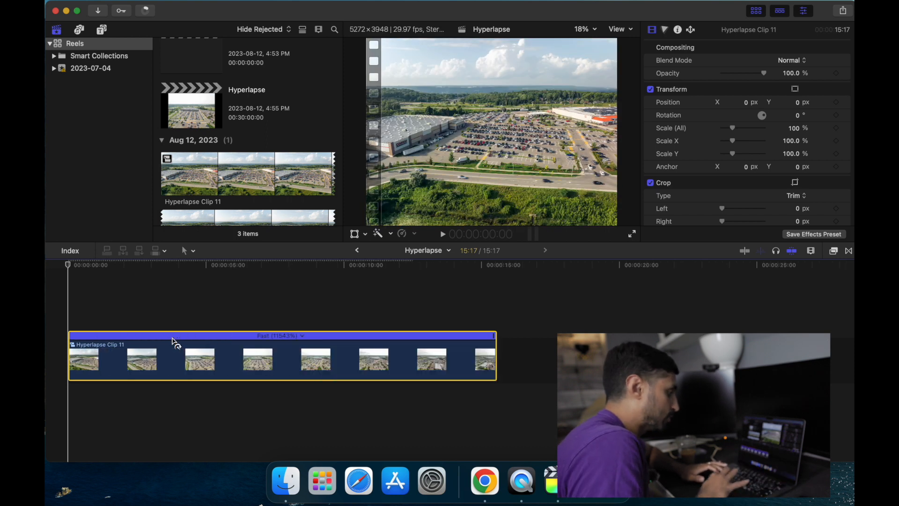
pyautogui.moveTo(494, 336); pyautogui.dragTo(506, 336)
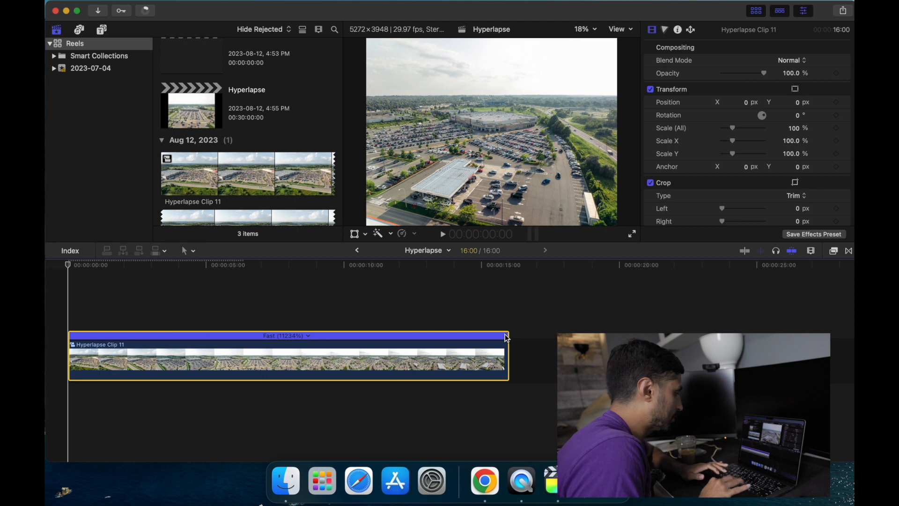
pyautogui.press('space')
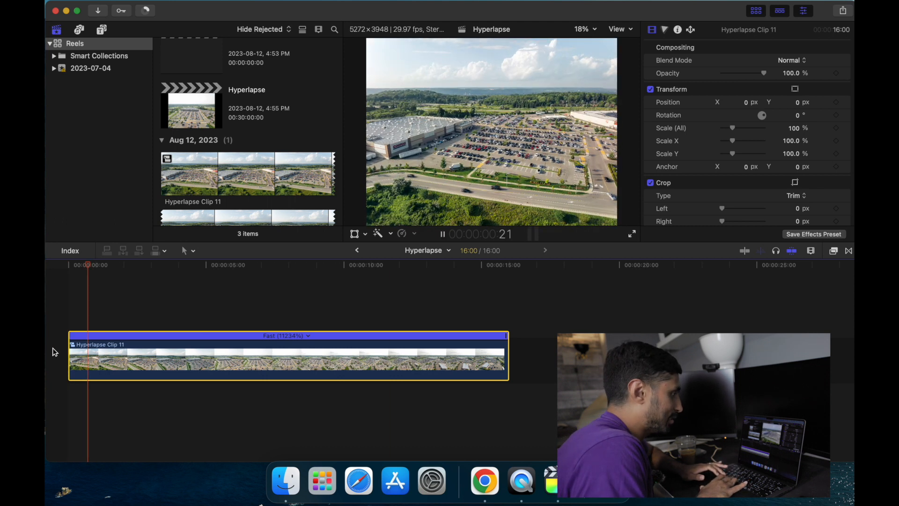
pyautogui.press('space')
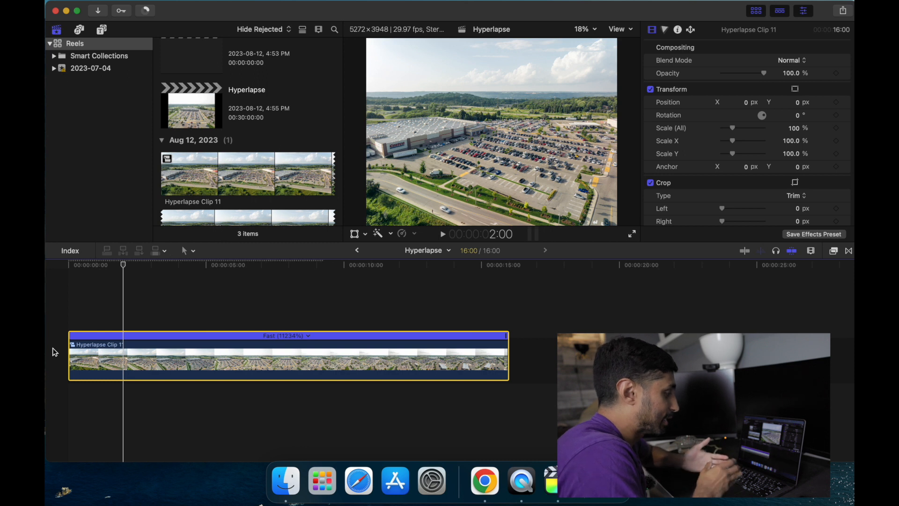
pyautogui.click(80, 347)
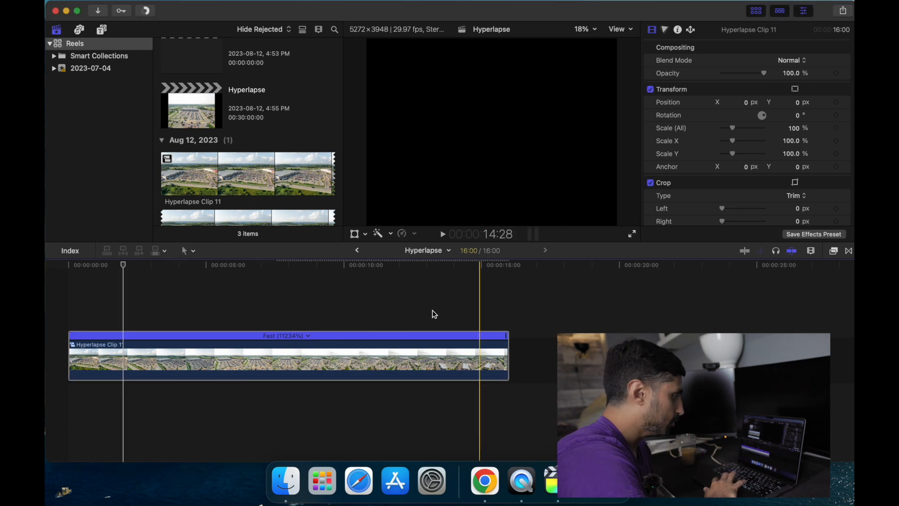
# Export the Hyperlapse project to a file in the Video Only format with the H.264 codec.
pyautogui.click(843, 12)
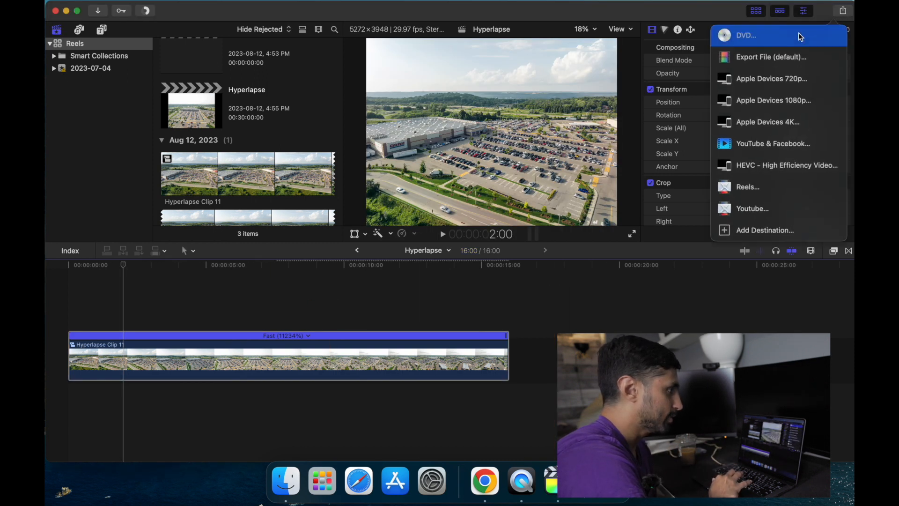
pyautogui.click(788, 57)
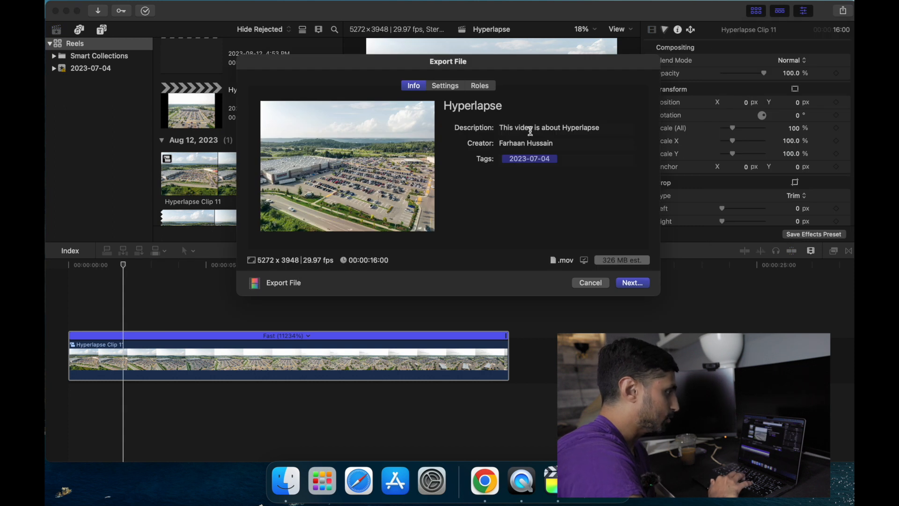
pyautogui.click(455, 91)
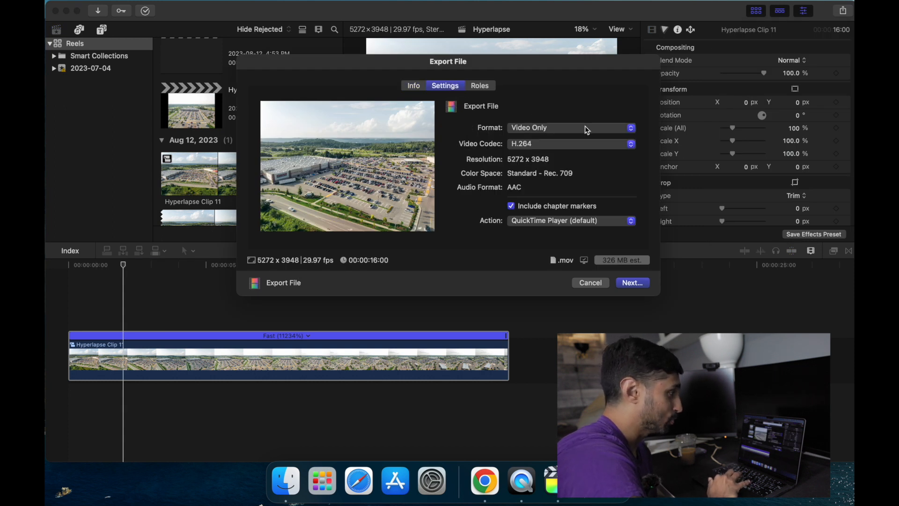
pyautogui.click(414, 86)
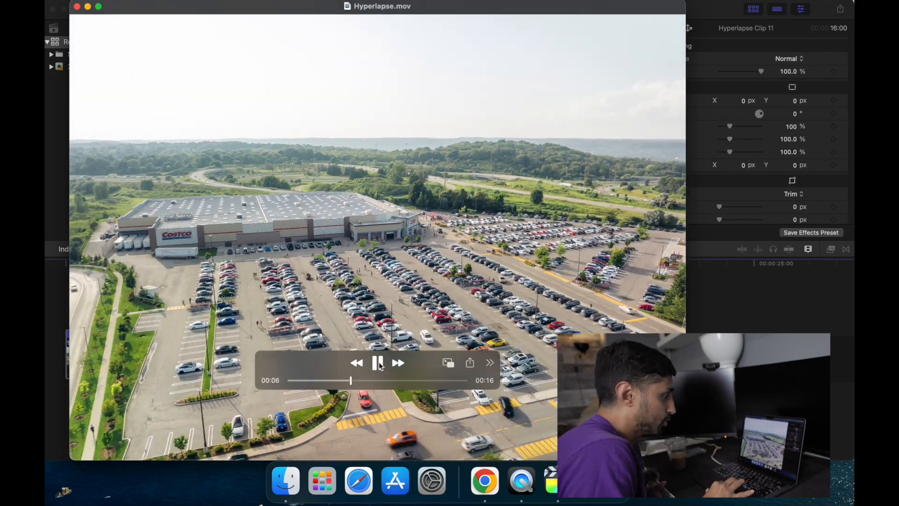
# Pause the exported Hyperlapse.mov and close its player window.
pyautogui.click(378, 363)
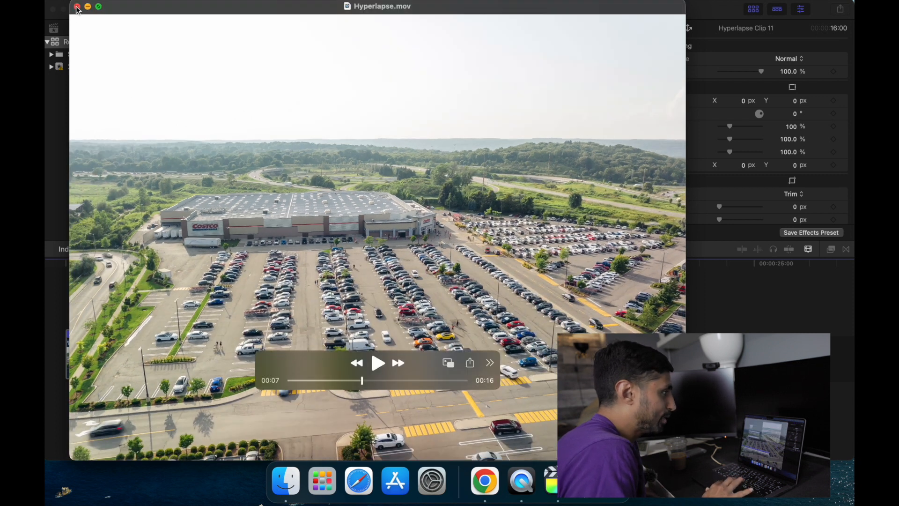
pyautogui.press('super+w')
pyautogui.moveTo(496, 15); pyautogui.dragTo(429, 16)
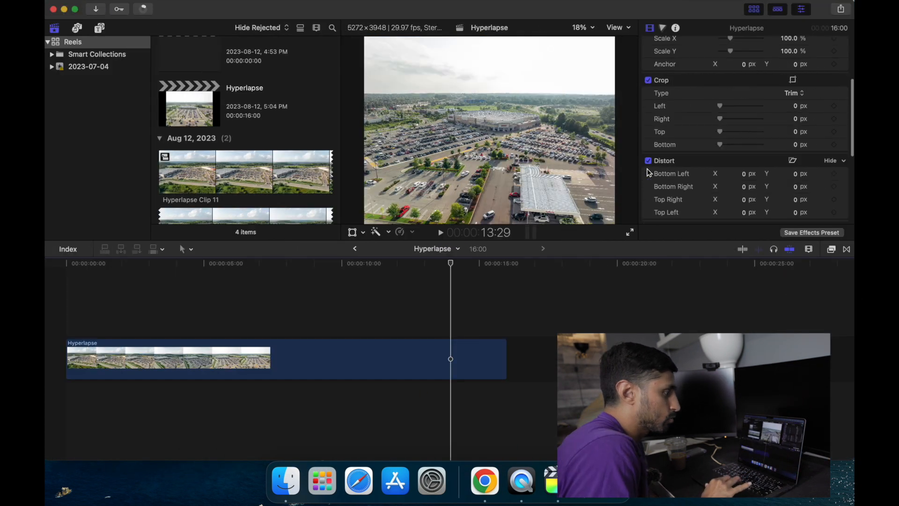
# Turn on Stabilization for the exported Hyperlapse clip in the timeline and play the stabilized Hyperlapse 2 video.
pyautogui.scroll(-5, 745, 141)
pyautogui.scroll(4, 651, 158)
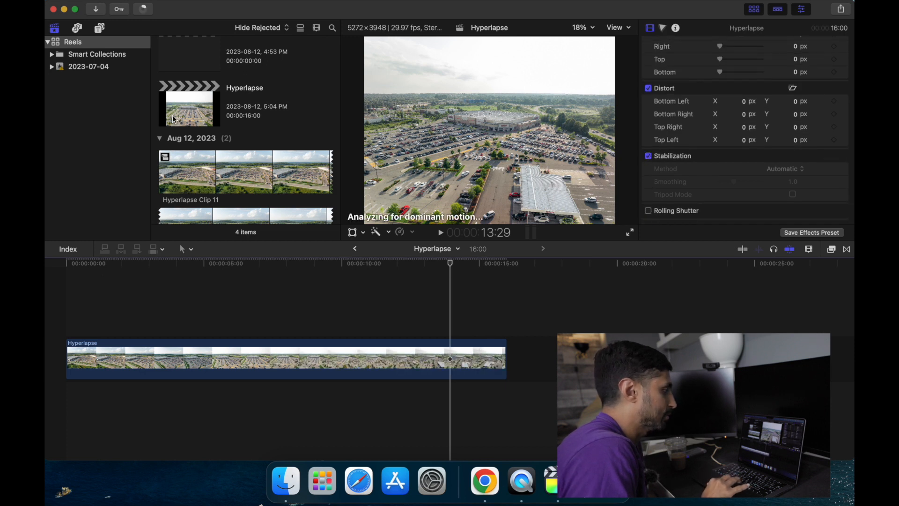
pyautogui.scroll(-5, 213, 147)
pyautogui.scroll(-3, 213, 155)
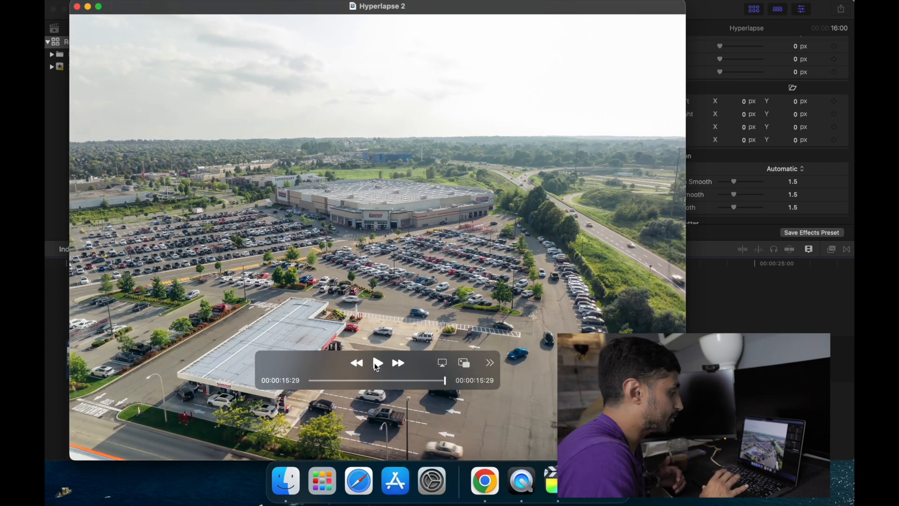
pyautogui.click(377, 362)
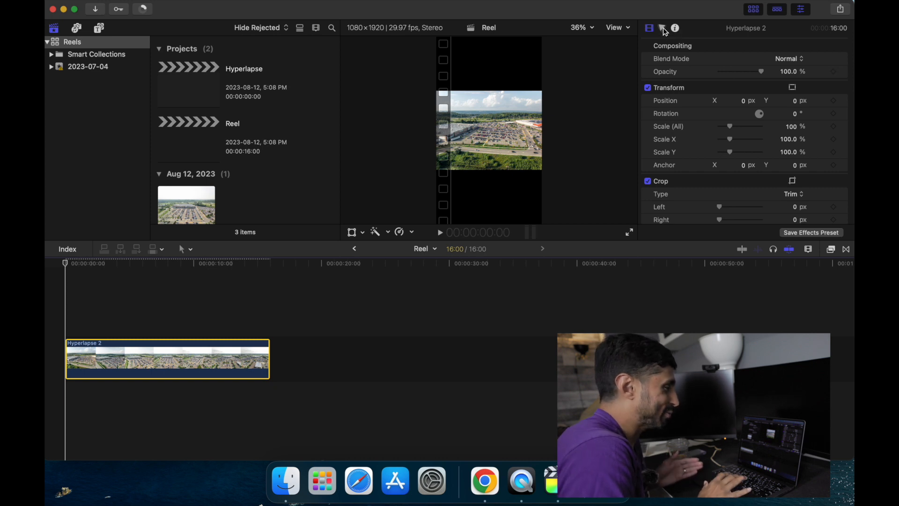
# Set the Spatial Conform type of the Hyperlapse 2 clip in the Reel project to Fill.
pyautogui.scroll(-10, 687, 131)
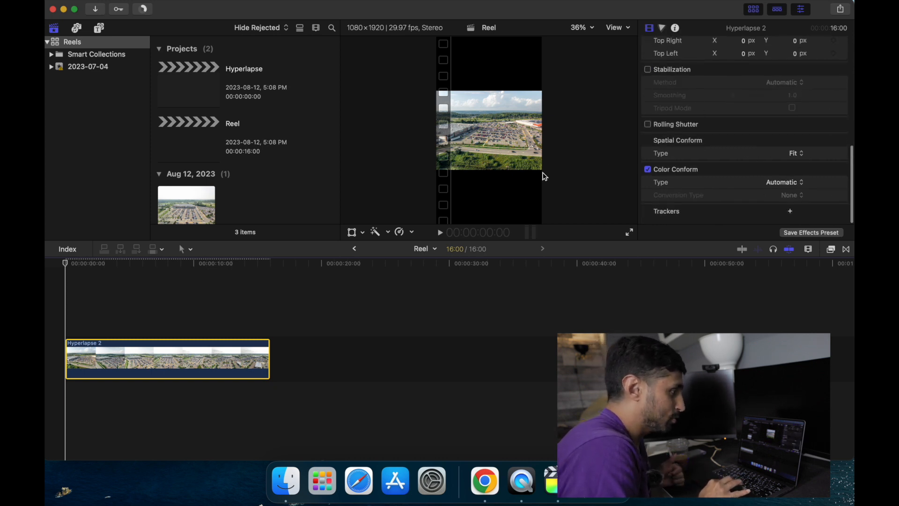
pyautogui.click(800, 155)
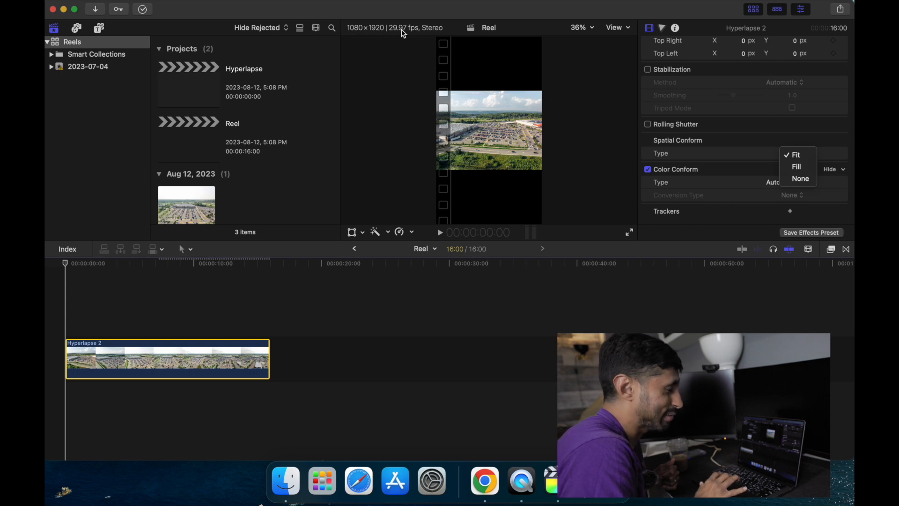
pyautogui.click(797, 167)
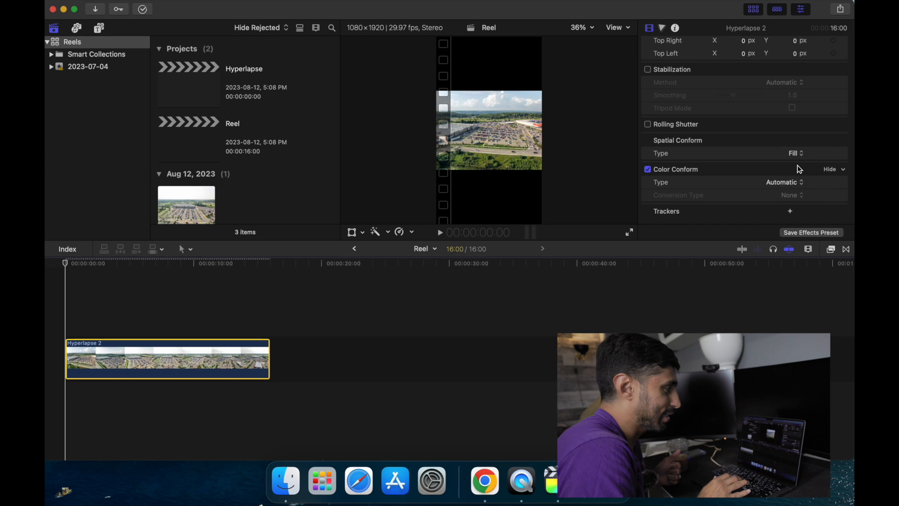
# Use Transform to shift the Hyperlapse 2 clip within the vertical frame to an X position of about -404 px.
pyautogui.click(353, 234)
pyautogui.moveTo(491, 131); pyautogui.dragTo(454, 131)
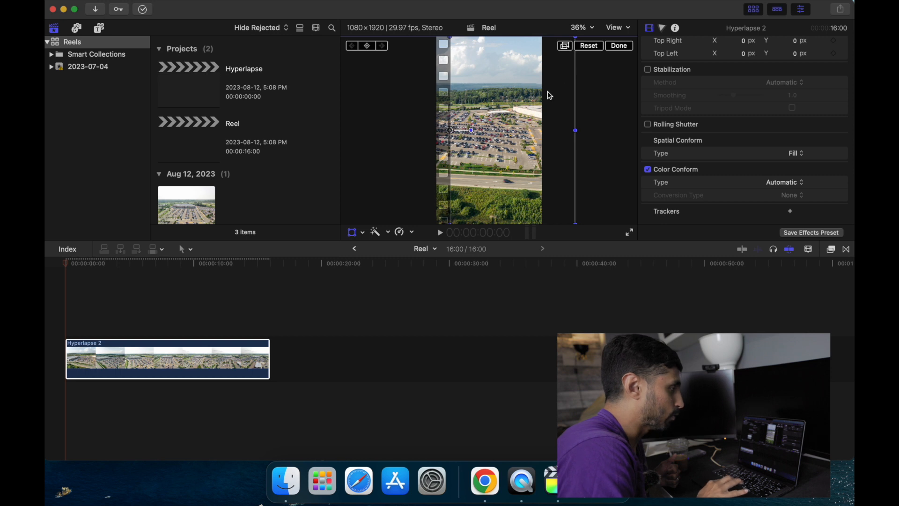
pyautogui.click(620, 46)
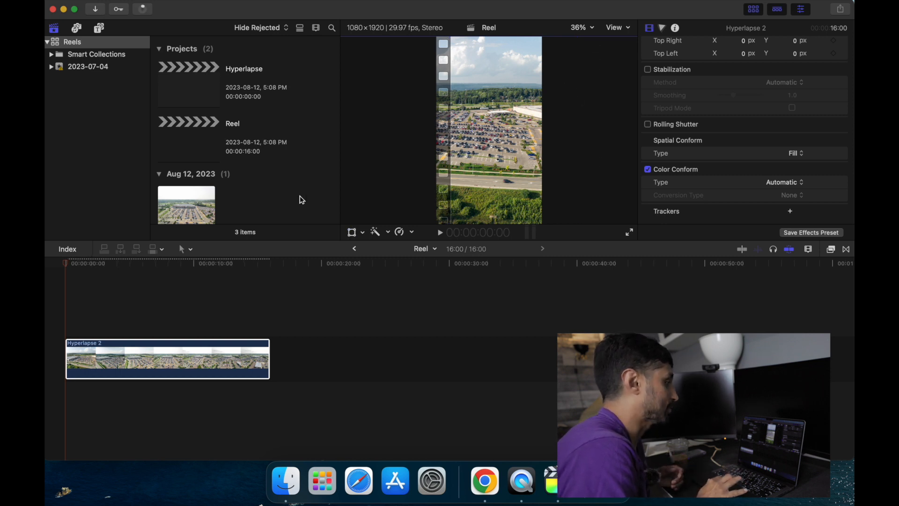
# Place the playhead at about 2:05, search the effects for "lut" and apply Custom LUT to the Hyperlapse 2 clip.
pyautogui.press('super+2')
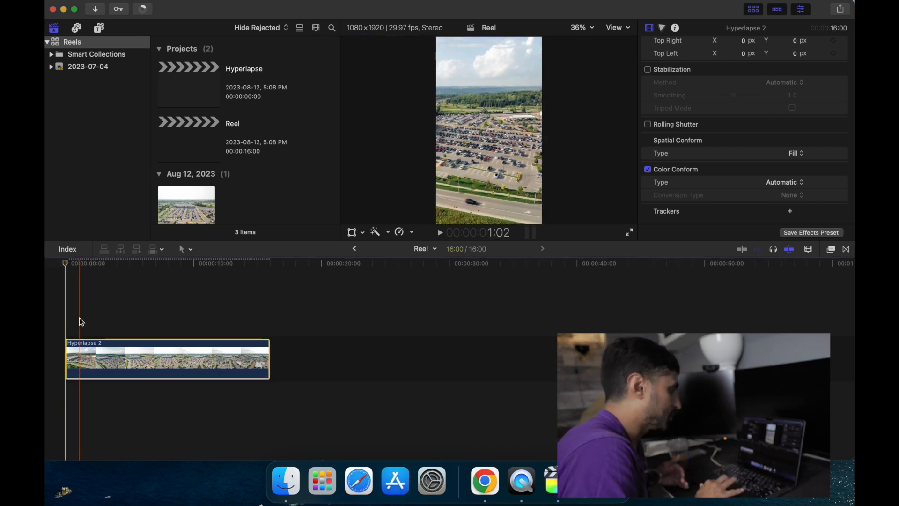
pyautogui.click(95, 325)
pyautogui.press('c')
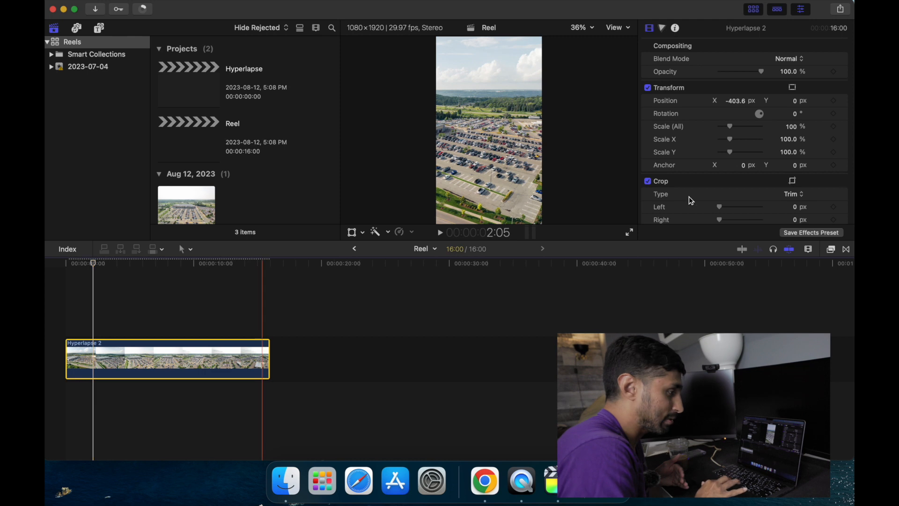
pyautogui.click(832, 249)
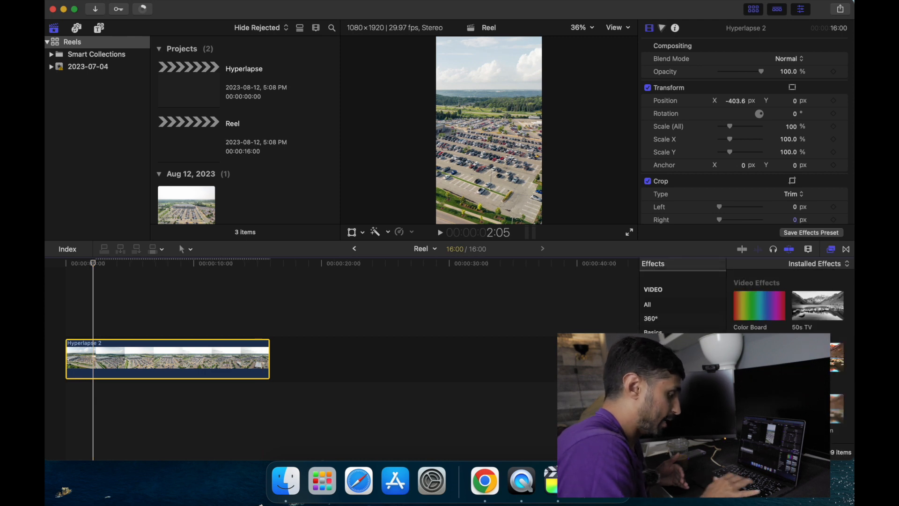
pyautogui.click(736, 452)
pyautogui.write('lut')
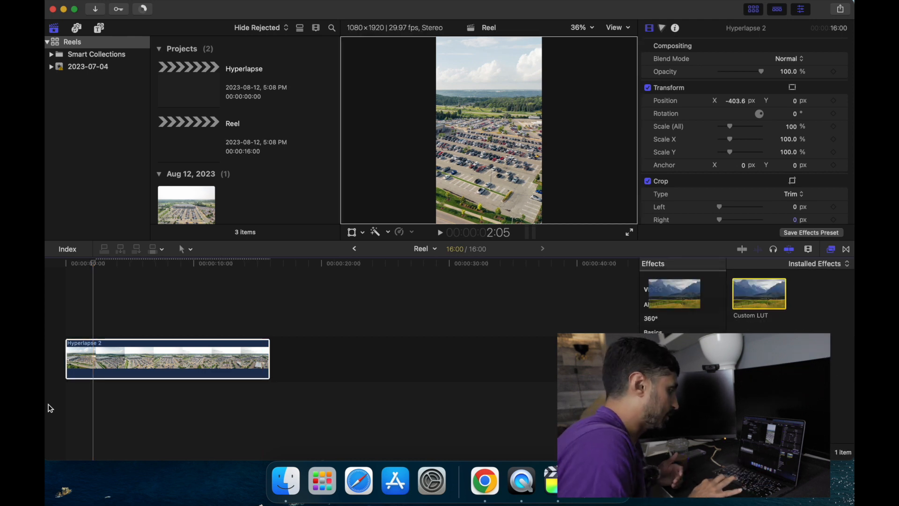
pyautogui.moveTo(126, 370); pyautogui.dragTo(125, 371)
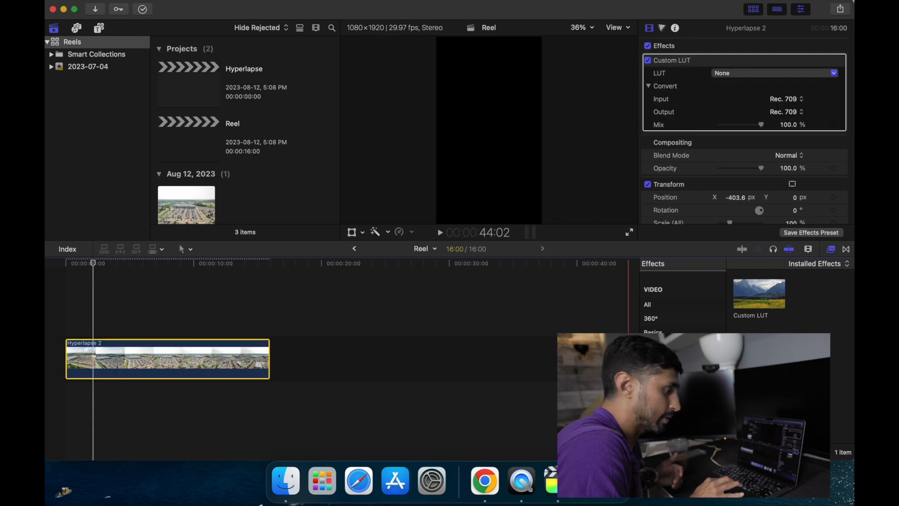
pyautogui.click(814, 452)
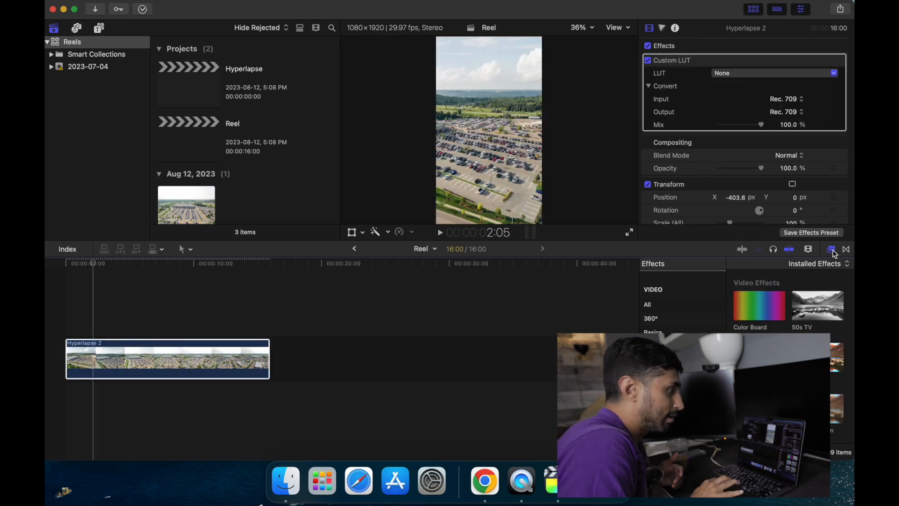
# Load the 1.0 NC - Burning Glow LUT from 01_LUTS into the clip's Custom LUT effect and reduce its mix to about 37.5%.
pyautogui.click(833, 251)
pyautogui.click(832, 73)
pyautogui.moveTo(778, 103)
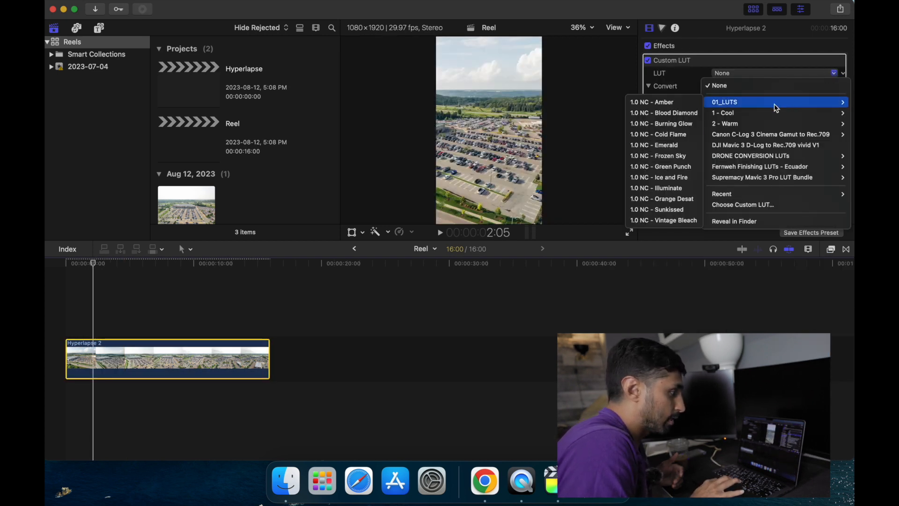
pyautogui.click(675, 124)
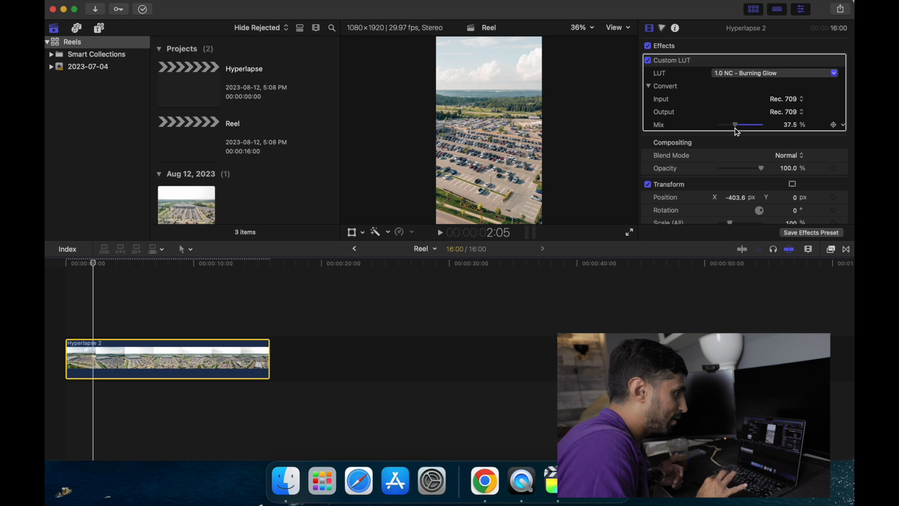
# Add a Color Adjustments correction to the Hyperlapse 2 clip with contrast 16 and exposure 8, and check the frame at 11:22.
pyautogui.click(661, 28)
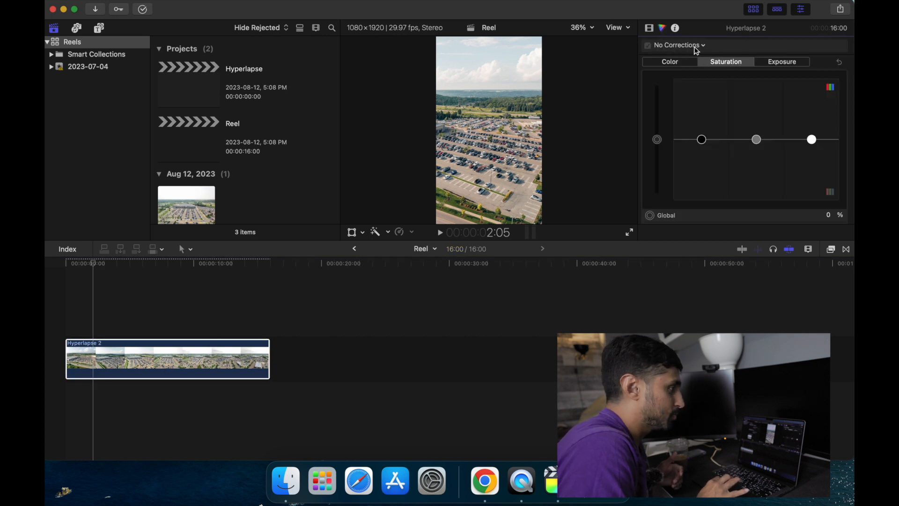
pyautogui.click(696, 47)
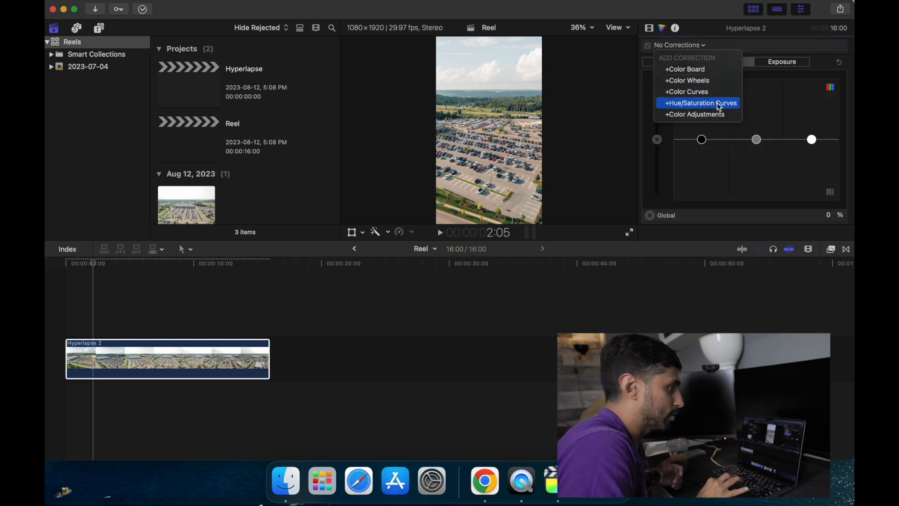
pyautogui.click(720, 116)
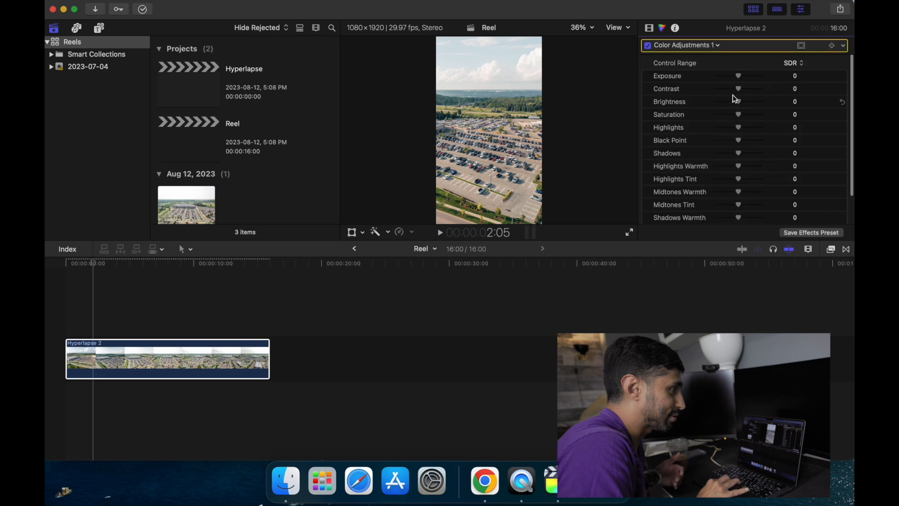
pyautogui.moveTo(739, 91); pyautogui.dragTo(744, 91)
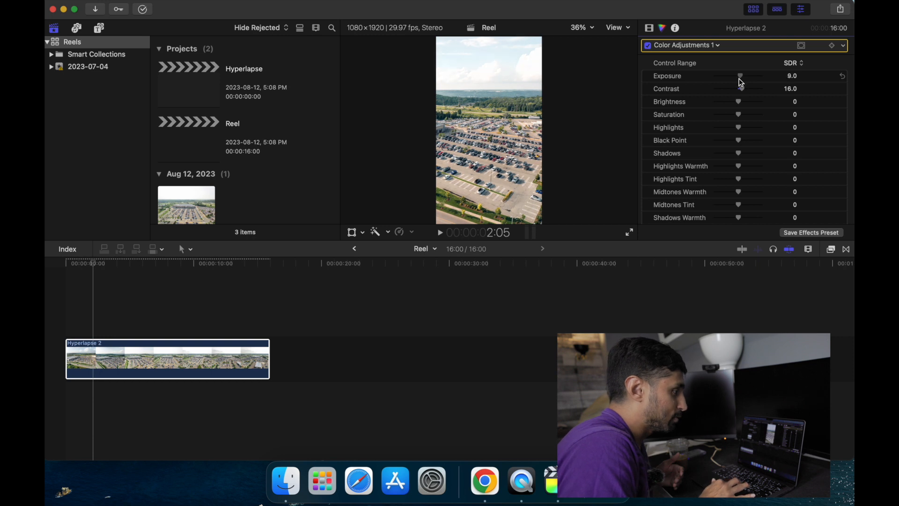
pyautogui.moveTo(741, 82); pyautogui.dragTo(742, 83)
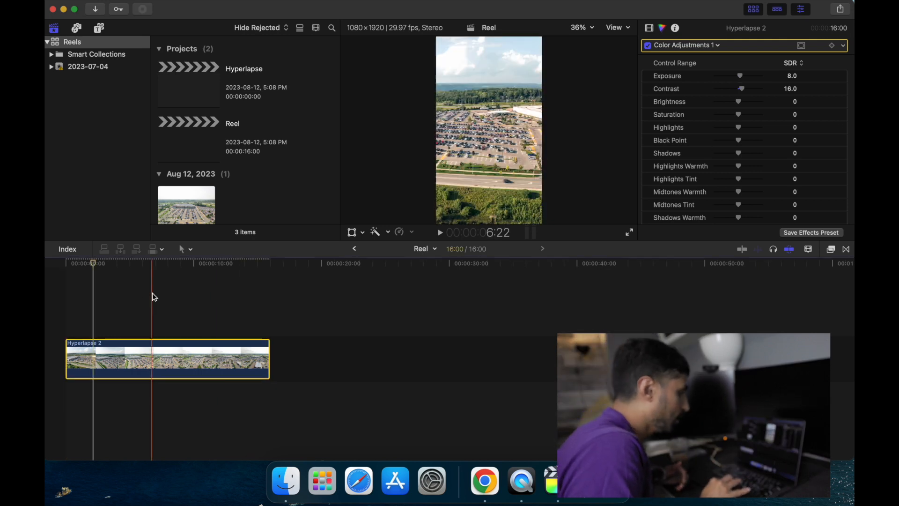
pyautogui.click(215, 304)
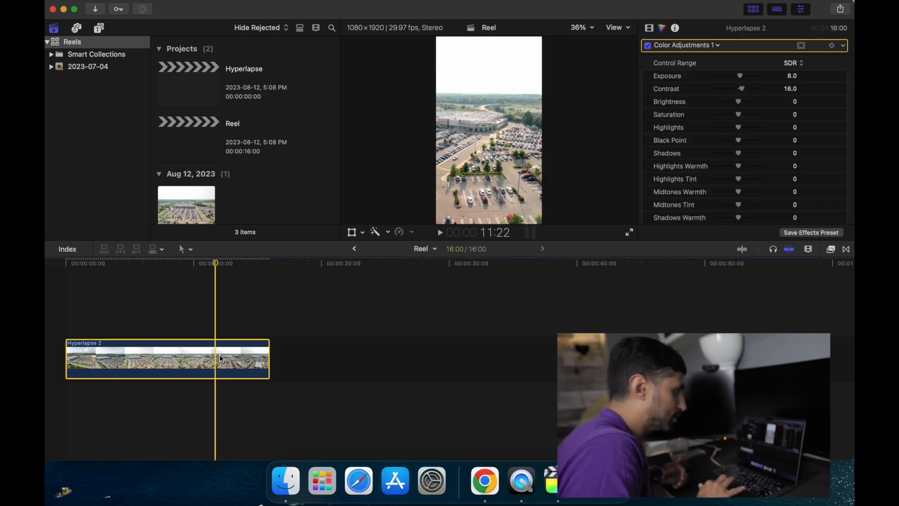
# Export the Reel project with the Reels destination as a file named Reel on the Desktop.
pyautogui.click(841, 9)
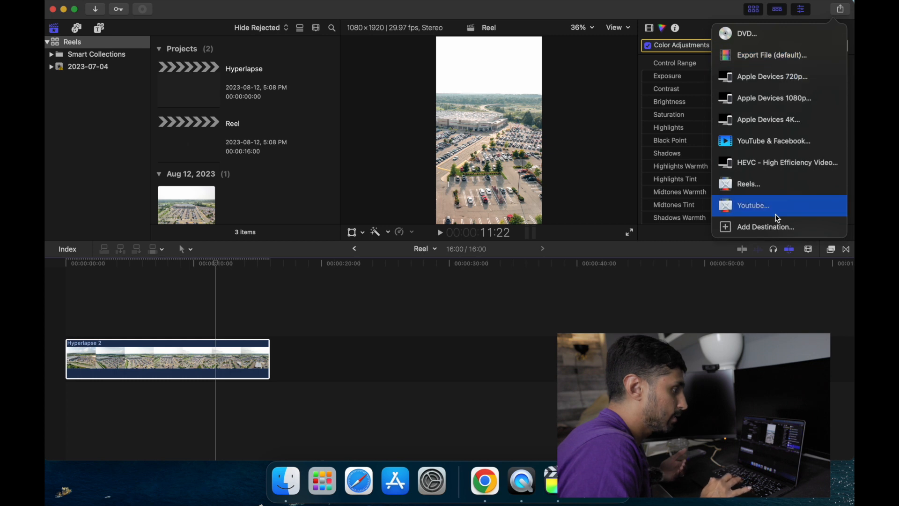
pyautogui.click(781, 185)
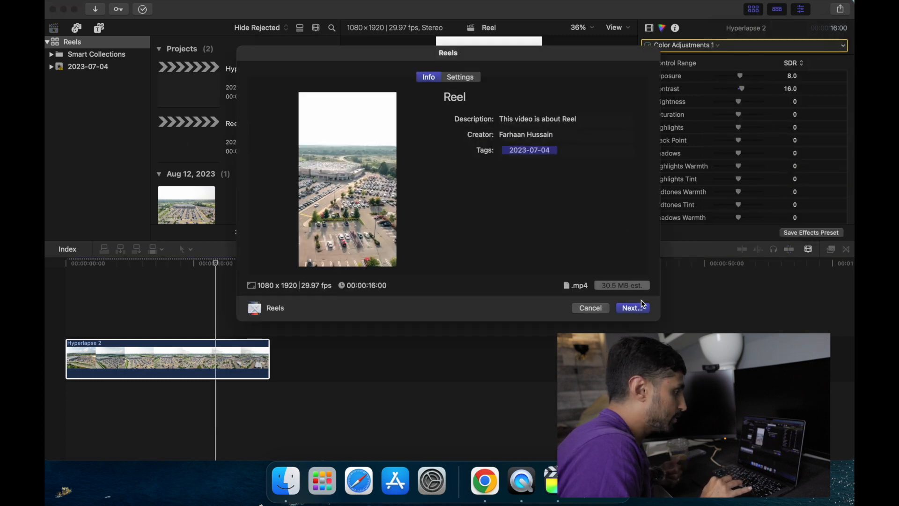
pyautogui.click(640, 308)
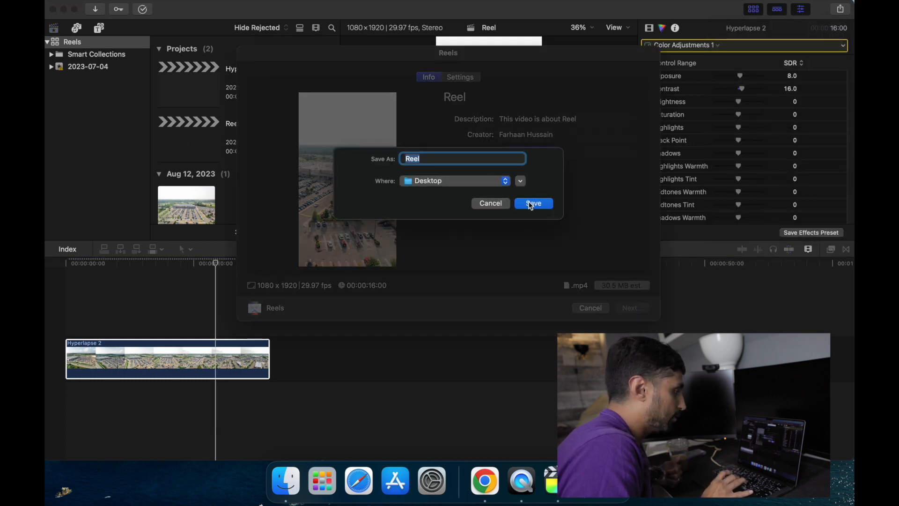